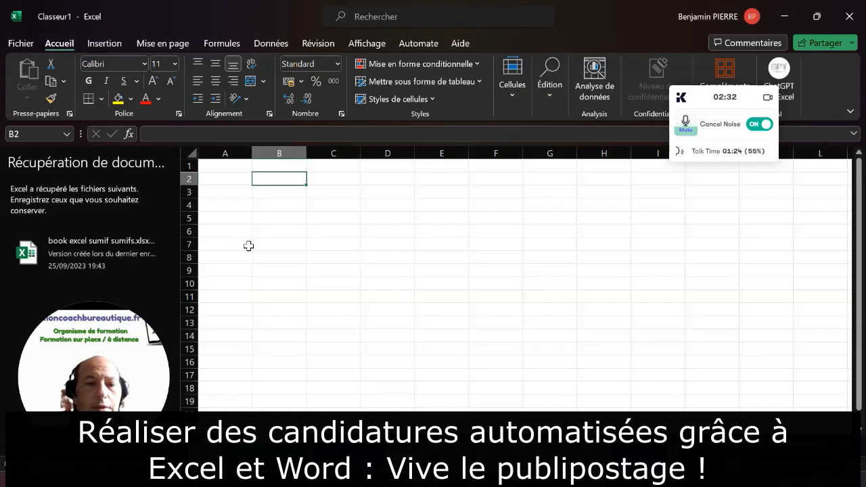
Enter the headings ENTREPRISE, Adresse de l'entreprise and code postal in row 2, correcting typos
{"action": "type", "text": "nt"}
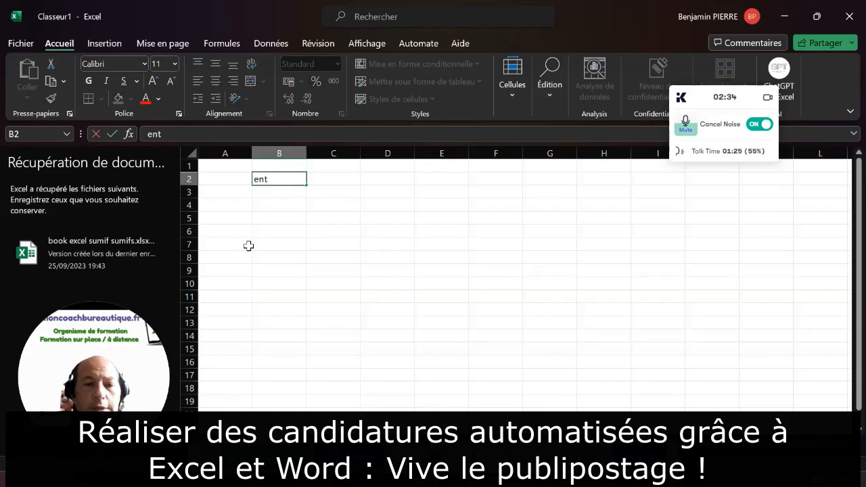
{"action": "key", "text": "BackSpace"}
{"action": "type", "text": "ENTREPRISE"}
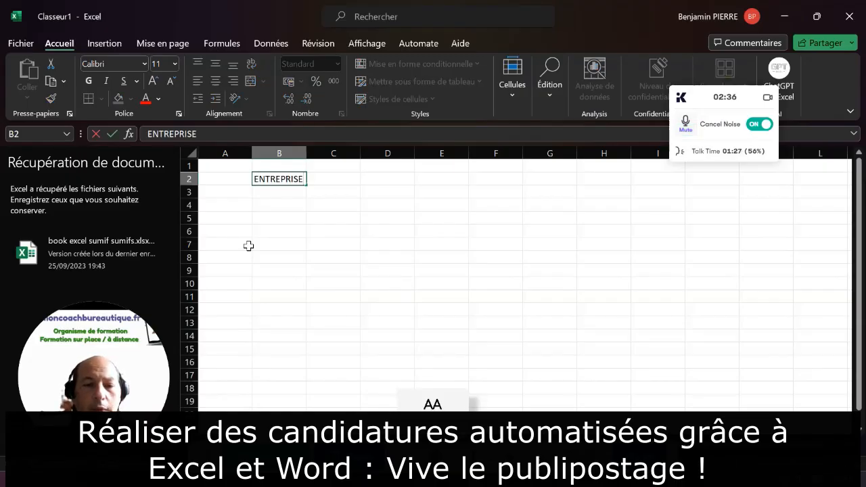
{"action": "key", "text": "Tab"}
{"action": "type", "text": "Adr"}
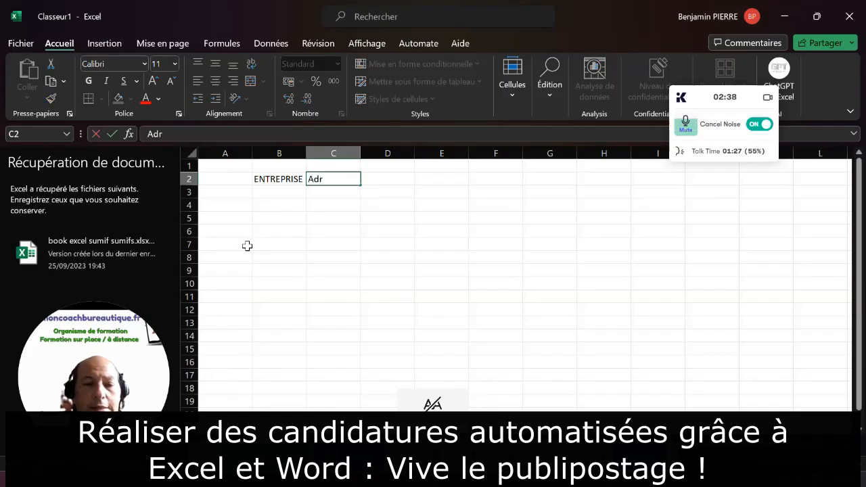
{"action": "type", "text": "esse de l'entreprise"}
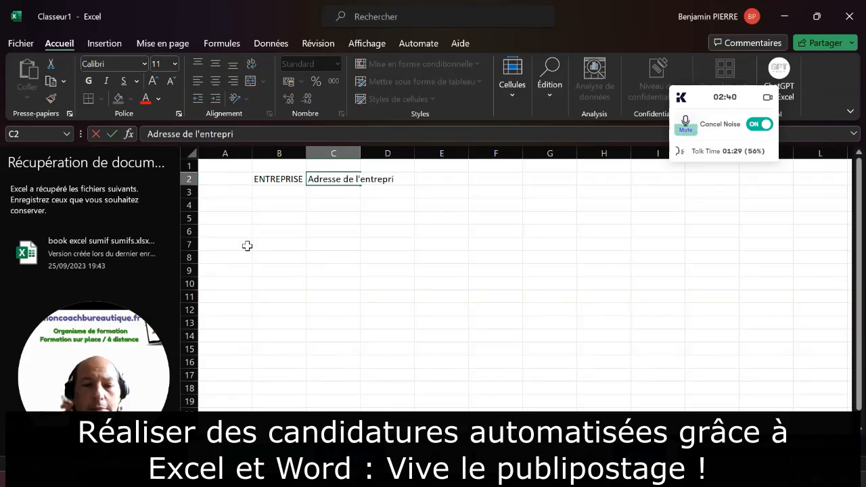
{"action": "key", "text": "Tab"}
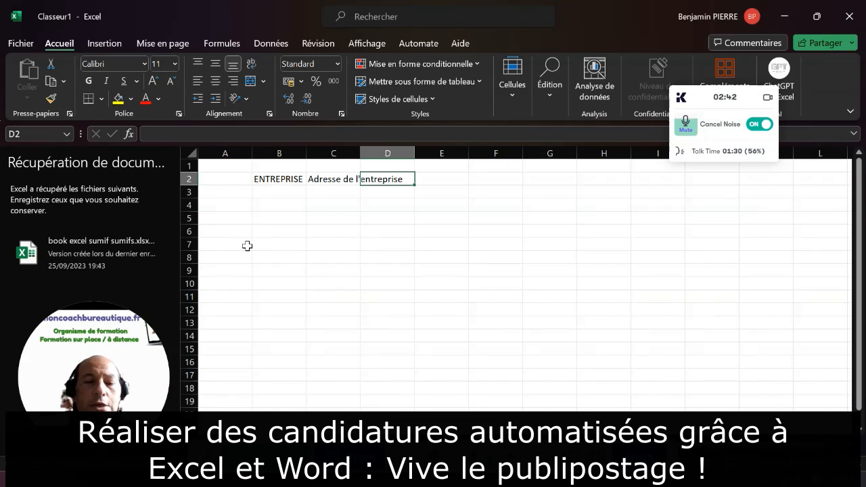
{"action": "type", "text": "cop"}
{"action": "key", "text": "BackSpace"}
{"action": "type", "text": "de postage"}
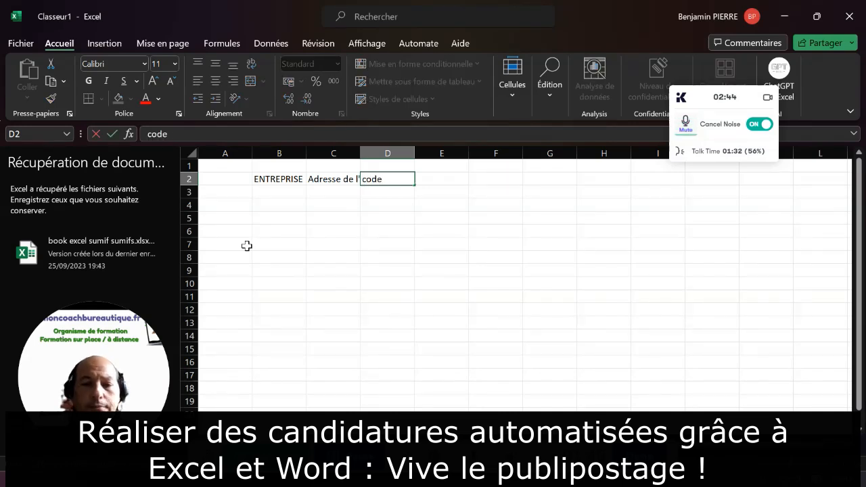
{"action": "key", "text": "BackSpace"}
{"action": "type", "text": "al"}
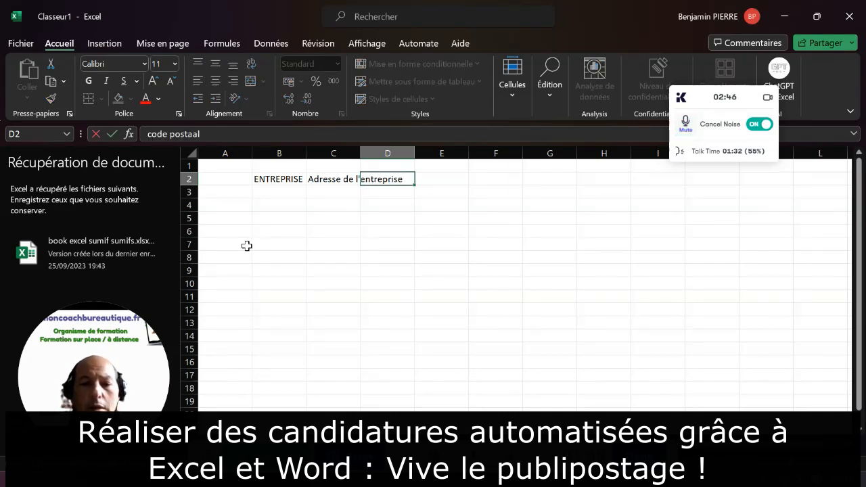
{"action": "key", "text": "Tab"}
{"action": "key", "text": "shift+Tab"}
{"action": "type", "text": "cod"}
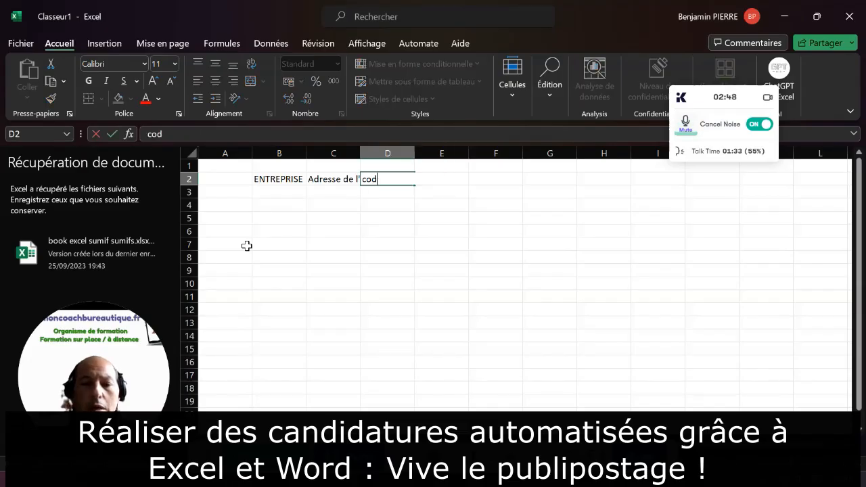
{"action": "type", "text": "e postal"}
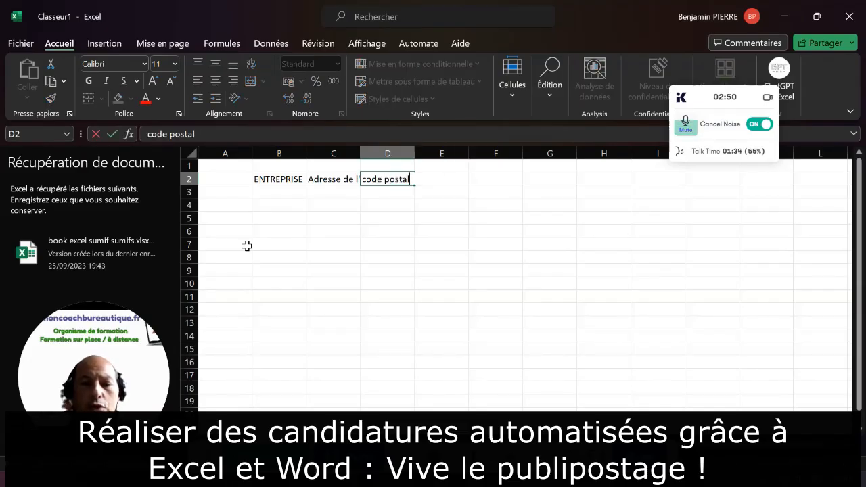
{"action": "key", "text": "Tab"}
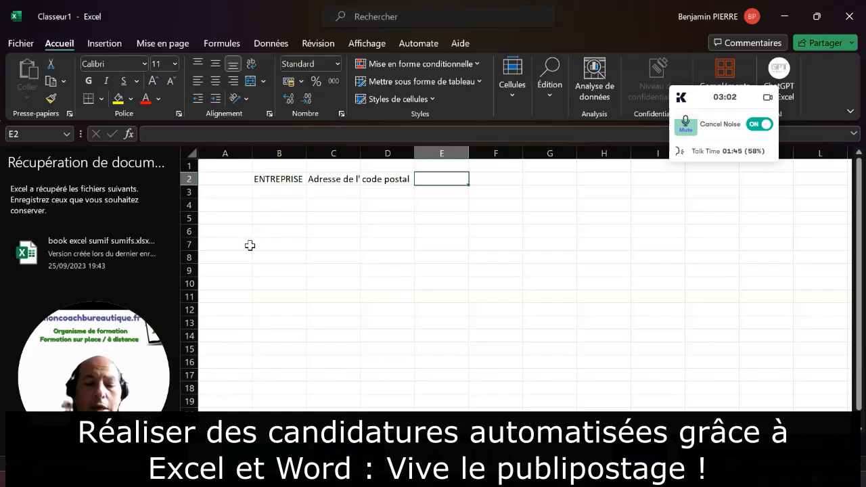
Add the headings ville, nom interlocuteur and fonction interlocuteur to row 2
{"action": "type", "text": "ville"}
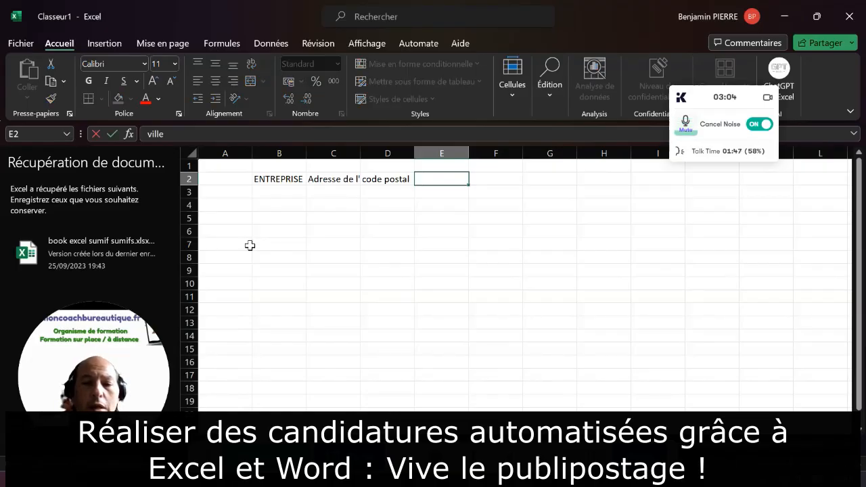
{"action": "key", "text": "Tab"}
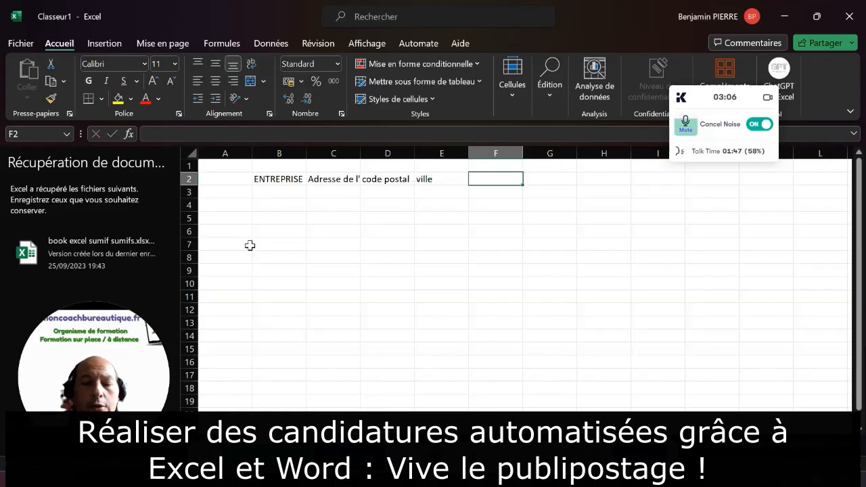
{"action": "type", "text": "nom interlocuteur"}
{"action": "key", "text": "Tab"}
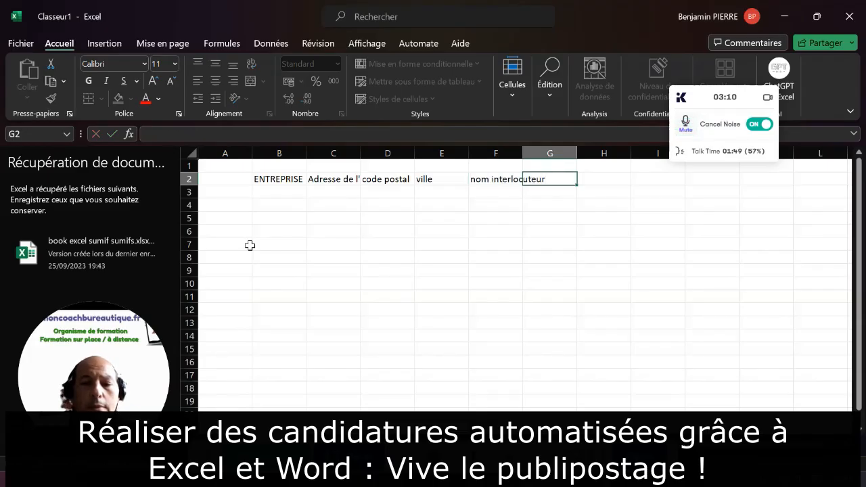
{"action": "type", "text": "fonction interlocut"}
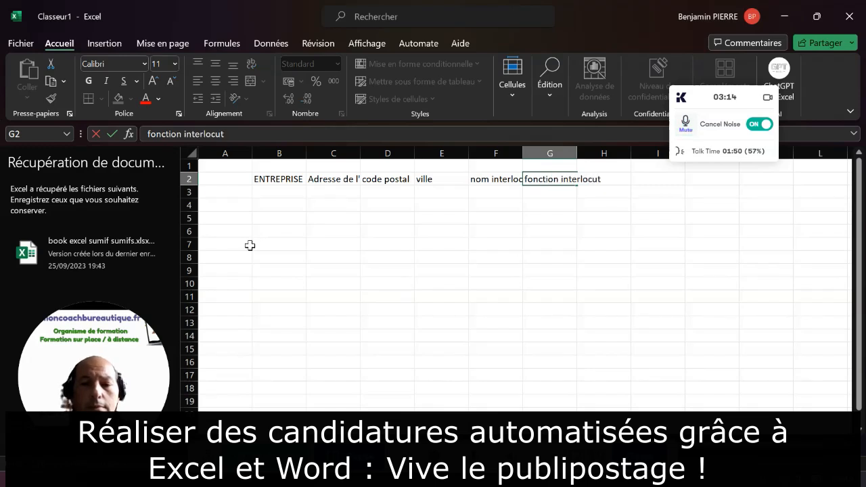
{"action": "type", "text": "eur"}
{"action": "key", "text": "Tab"}
Add the headings reference de l'annonce and Titre de l'annonce, ending in J2
{"action": "key", "text": "BackSpace"}
{"action": "type", "text": "reference de l"}
{"action": "type", "text": "'"}
{"action": "key", "text": "BackSpace"}
{"action": "type", "text": "e l'aon"}
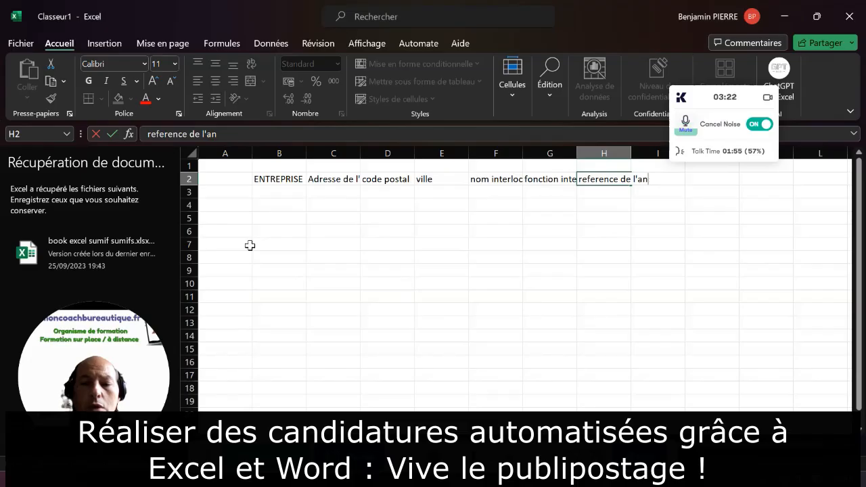
{"action": "type", "text": "once"}
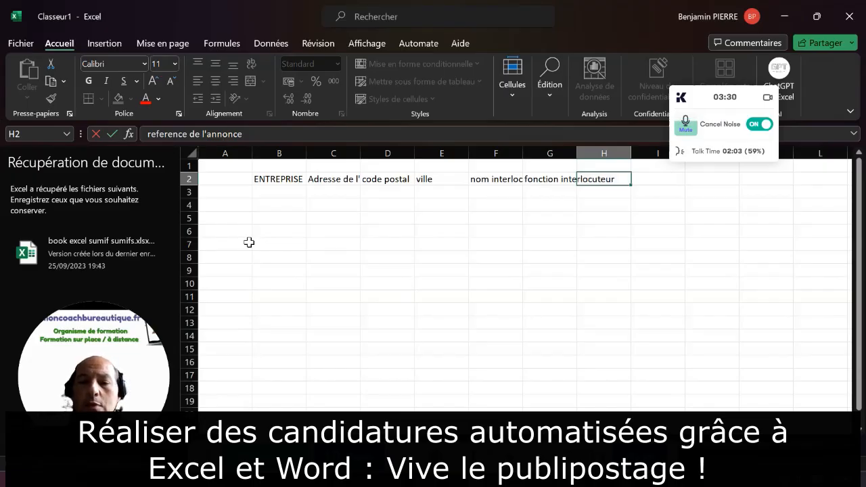
{"action": "key", "text": "Tab"}
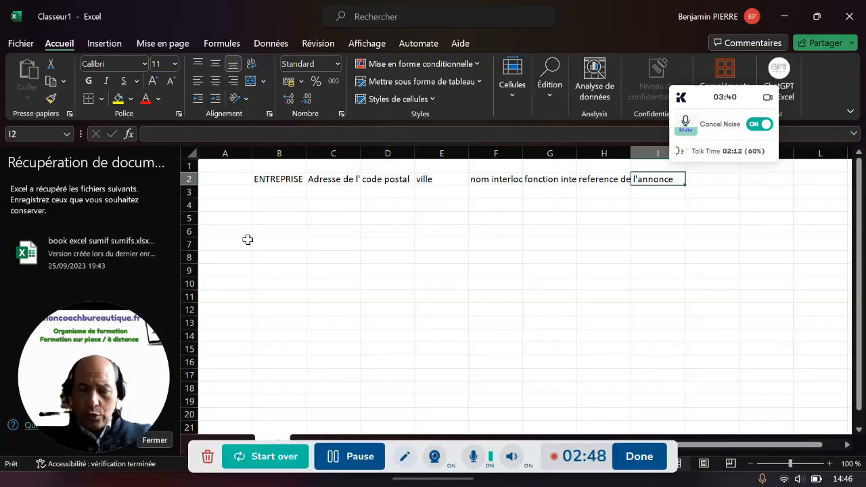
{"action": "key", "text": "Tab"}
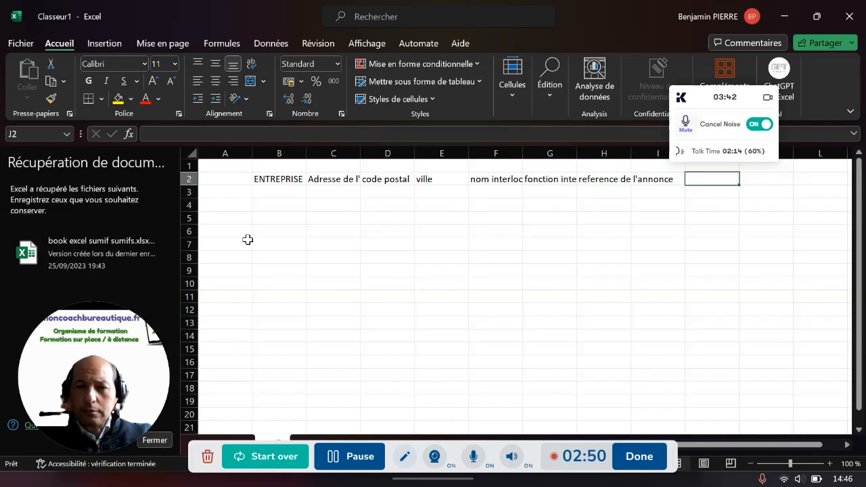
{"action": "type", "text": "Titre"}
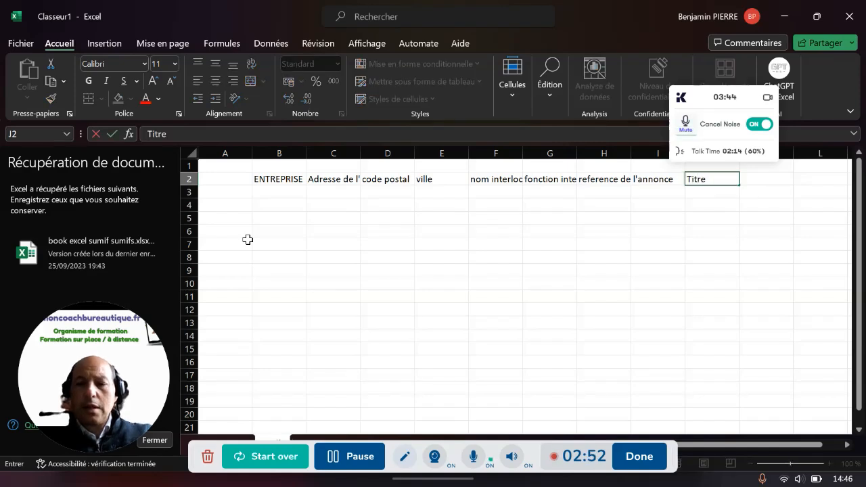
{"action": "type", "text": " de l'annonce"}
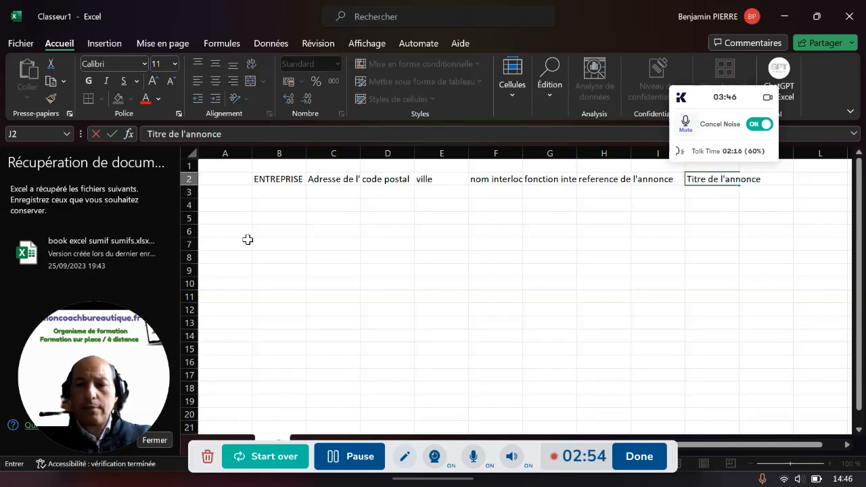
{"action": "key", "text": "Return"}
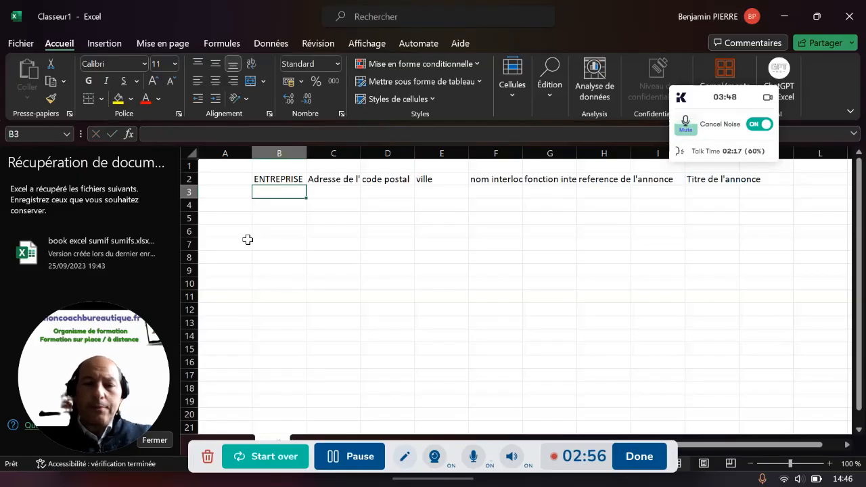
Apply all borders to B2:J13 and fill the heading row B2:J2 yellow
{"action": "left_click_drag", "start_coordinate": [284, 179], "coordinate": [730, 328]}
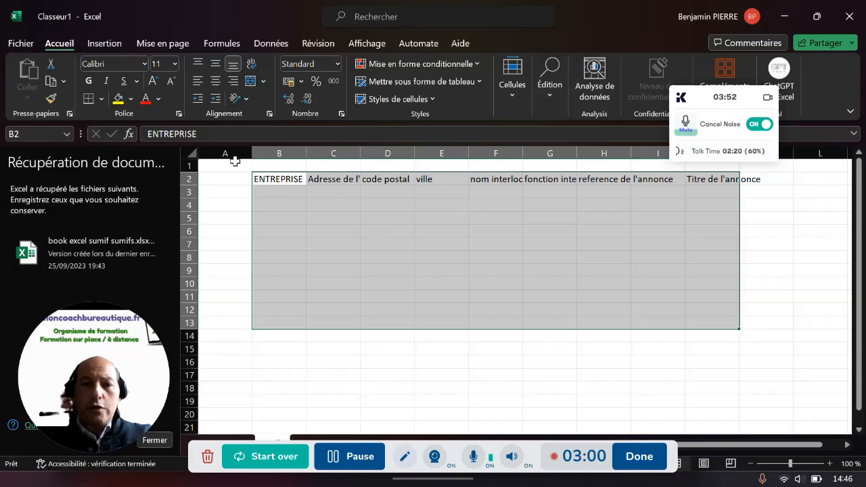
{"action": "left_click", "coordinate": [102, 98]}
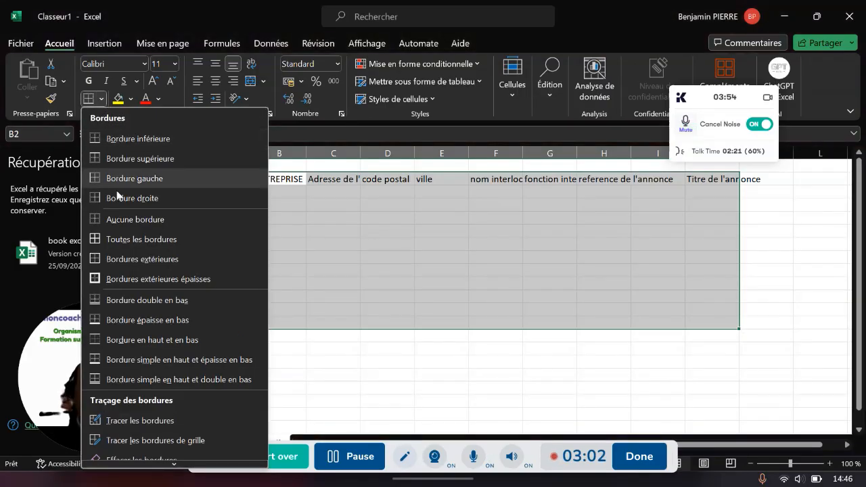
{"action": "left_click", "coordinate": [117, 238]}
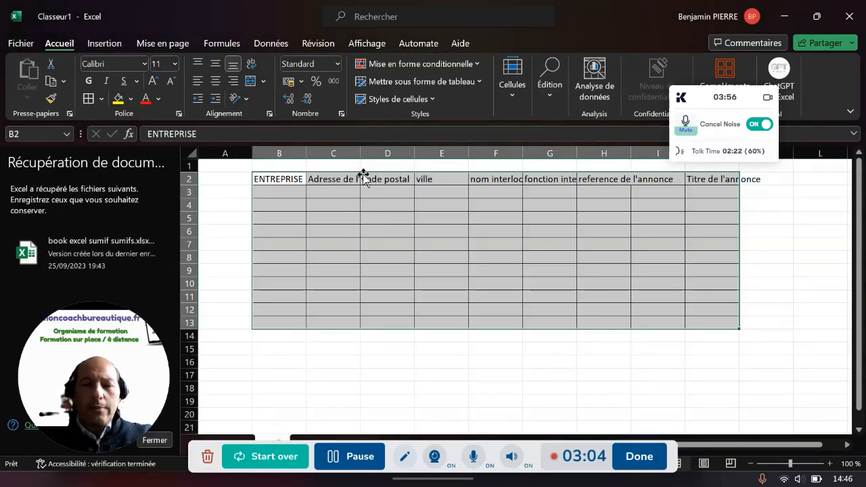
{"action": "left_click_drag", "start_coordinate": [290, 179], "coordinate": [687, 178]}
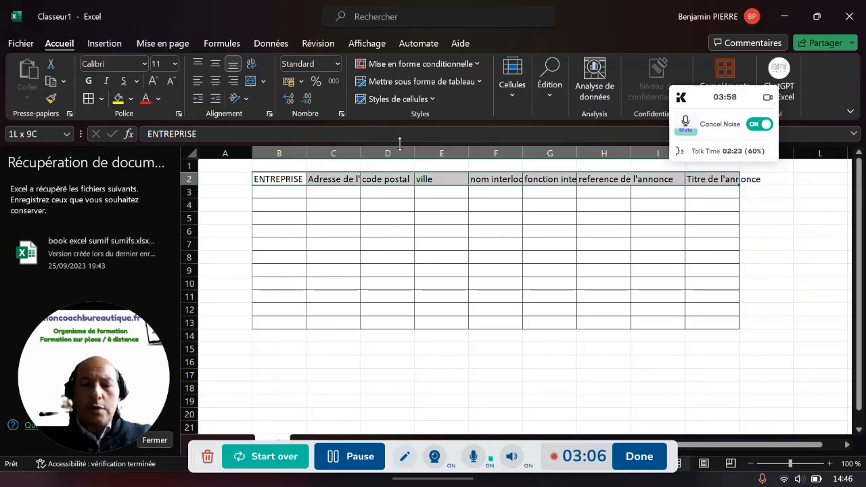
{"action": "left_click", "coordinate": [118, 99]}
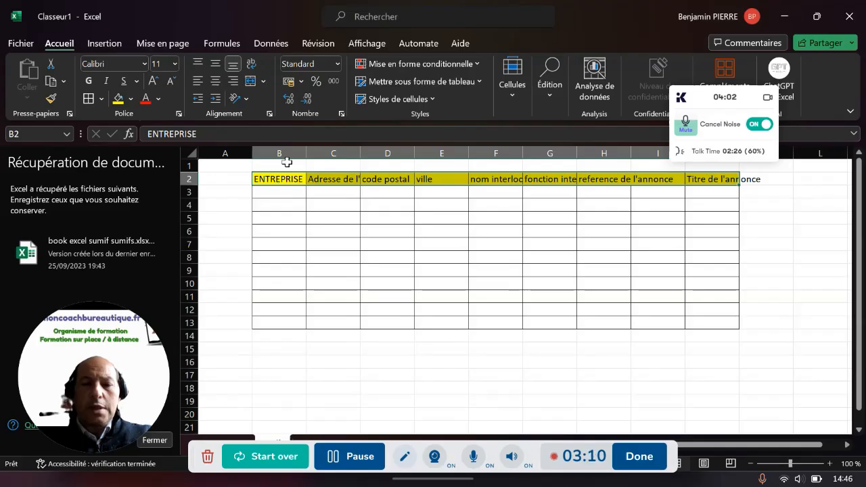
Auto-fit every column of the worksheet to its contents
{"action": "left_click", "coordinate": [190, 153]}
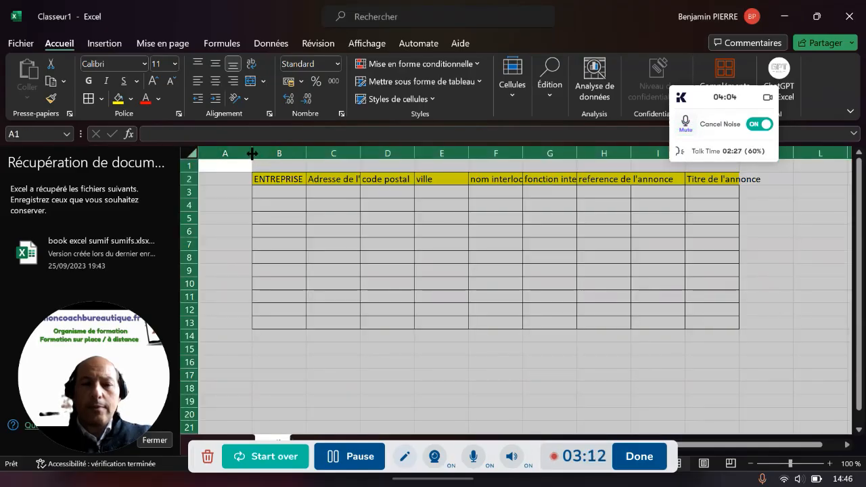
{"action": "double_click", "coordinate": [252, 153]}
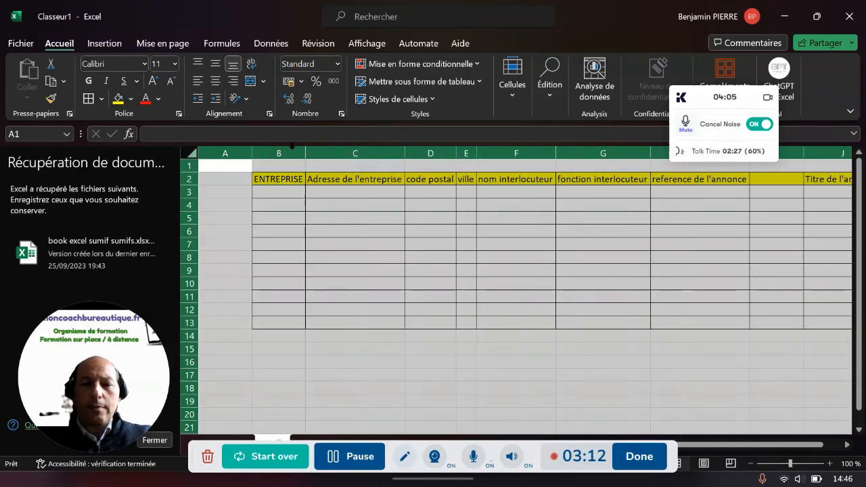
{"action": "left_click", "coordinate": [284, 192]}
{"action": "scroll", "coordinate": [343, 194], "scroll_direction": "up", "scroll_amount": 2}
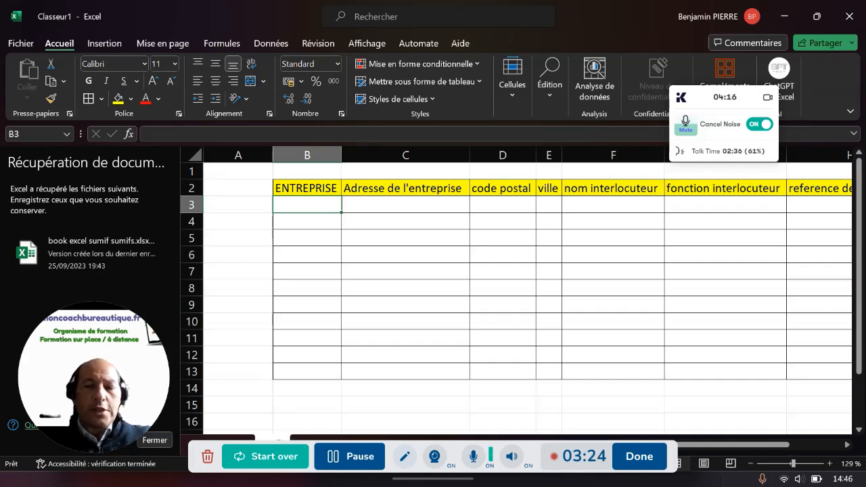
Enter the company names AUCHAN in B3 and LA SOCIETE GENERALE in B4
{"action": "key", "text": "Caps_Lock"}
{"action": "type", "text": "AU"}
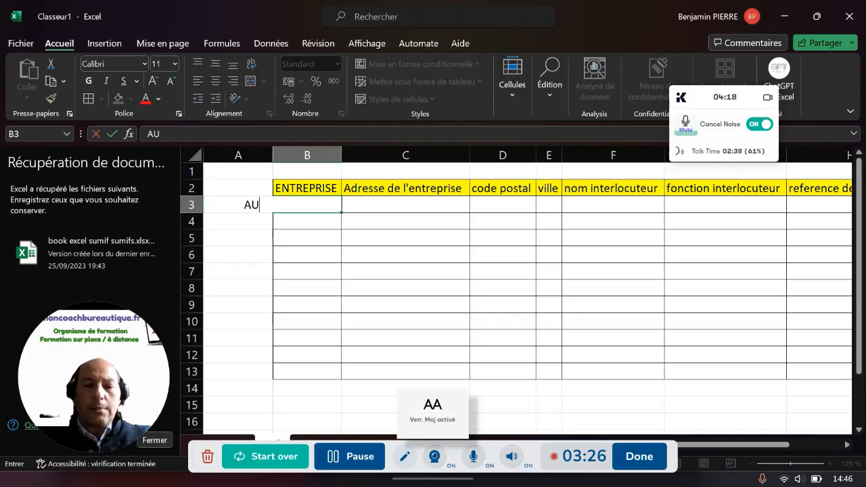
{"action": "type", "text": "CHAN"}
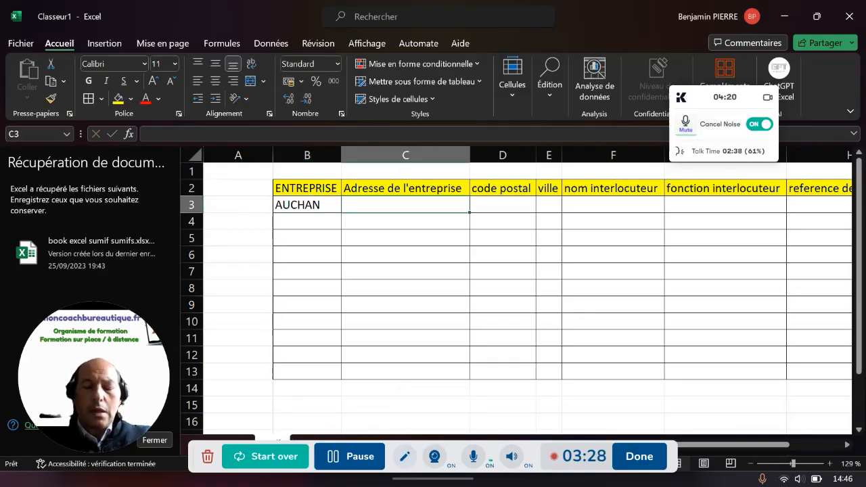
{"action": "key", "text": "Return"}
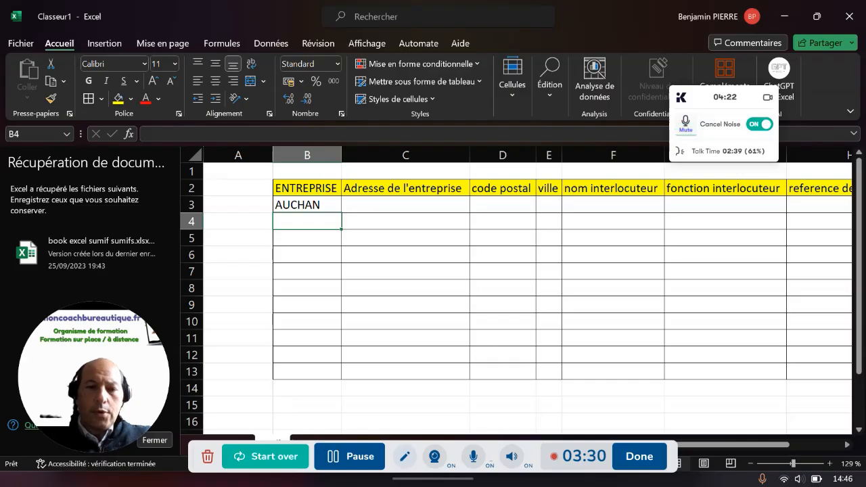
{"action": "type", "text": "LA SOCIETE GENERALE"}
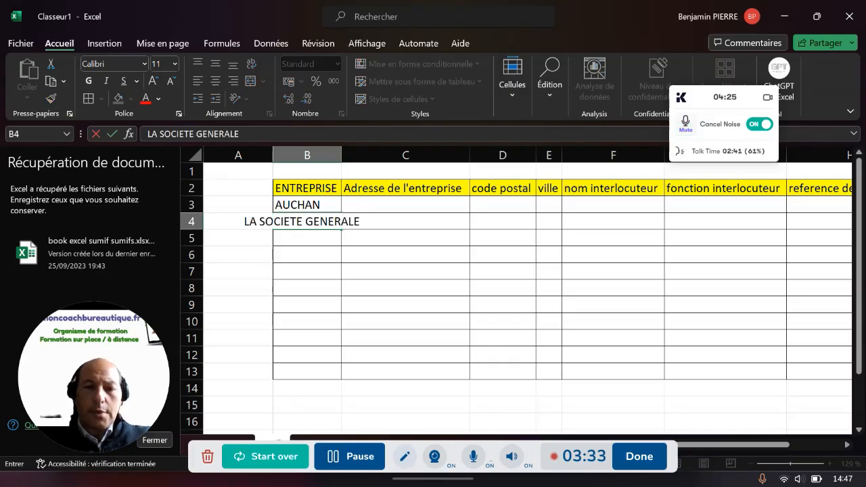
{"action": "key", "text": "Right"}
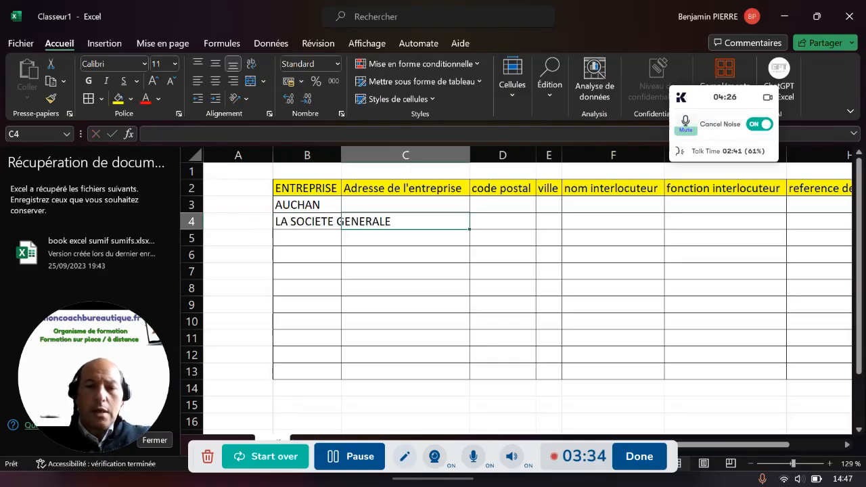
{"action": "key", "text": "Up"}
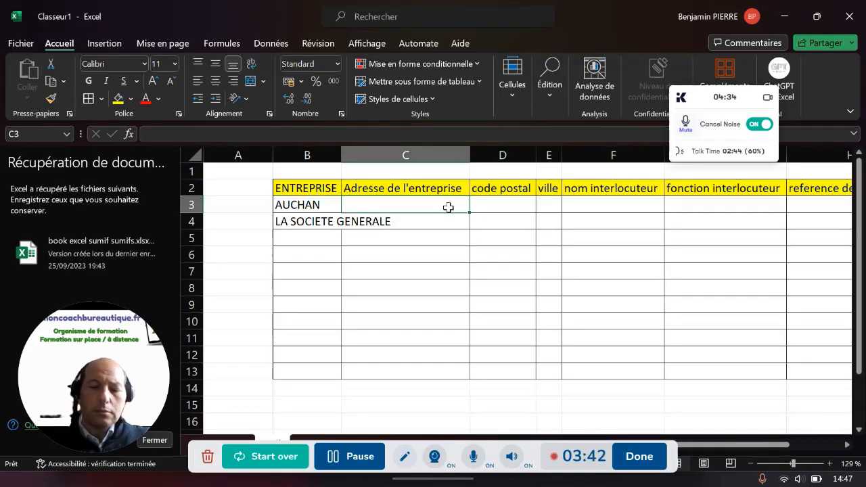
{"action": "type", "text": "'"}
{"action": "key", "text": "BackSpace"}
{"action": "key", "text": "BackSpace"}
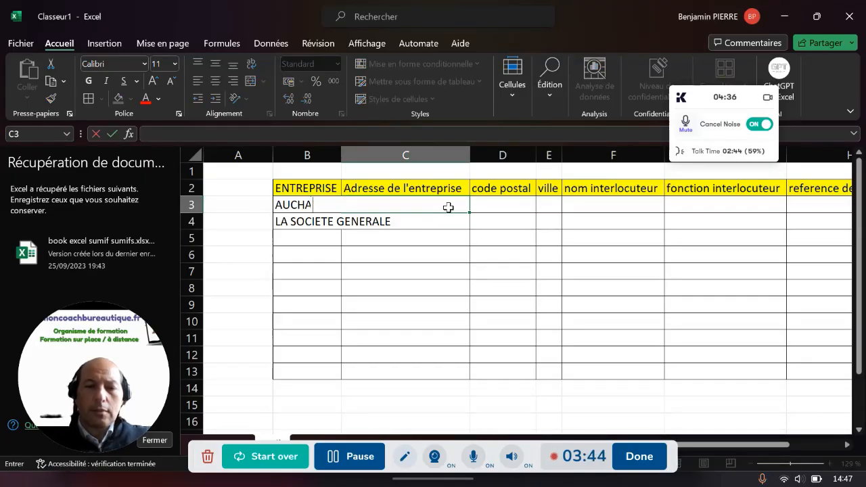
{"action": "key", "text": "Caps_Lock"}
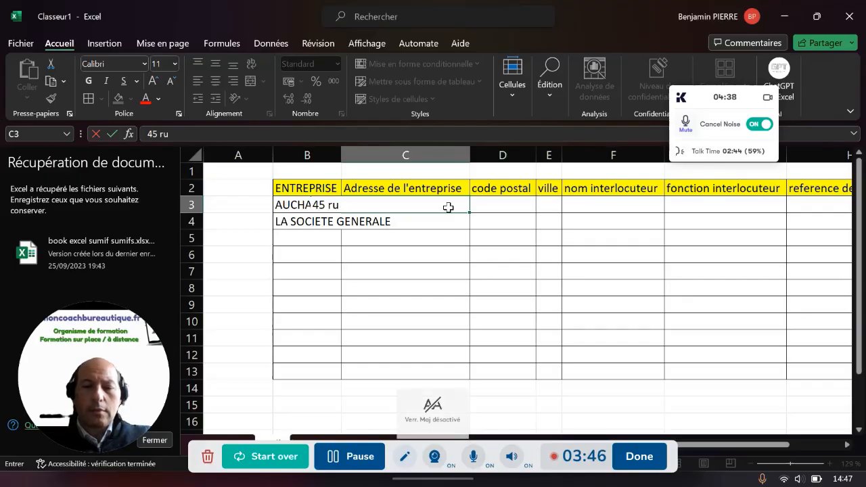
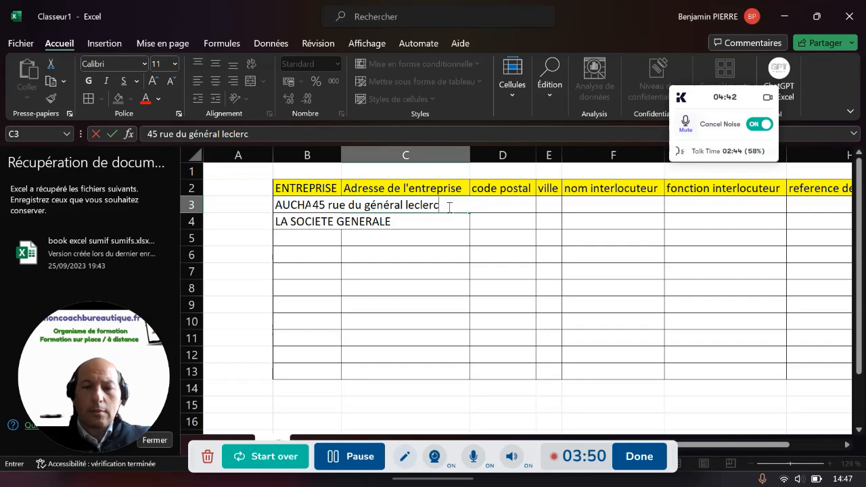
{"action": "key", "text": "Tab"}
{"action": "key", "text": "Caps_Lock"}
{"action": "key", "text": "Tab"}
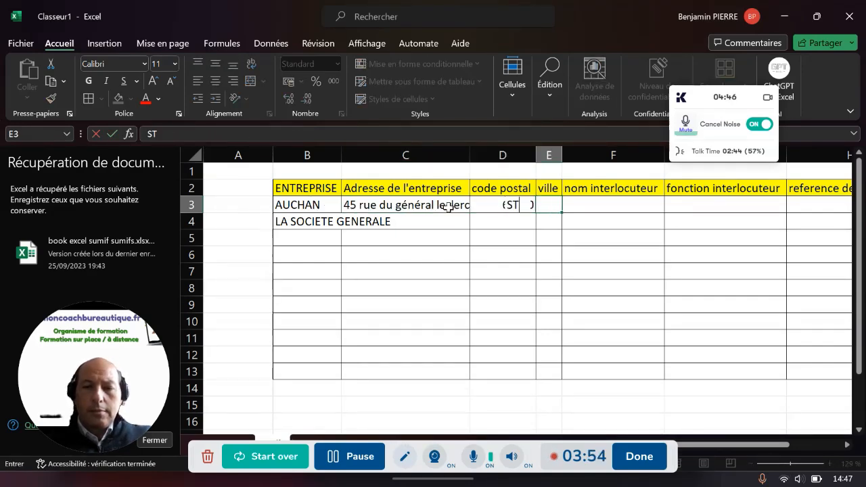
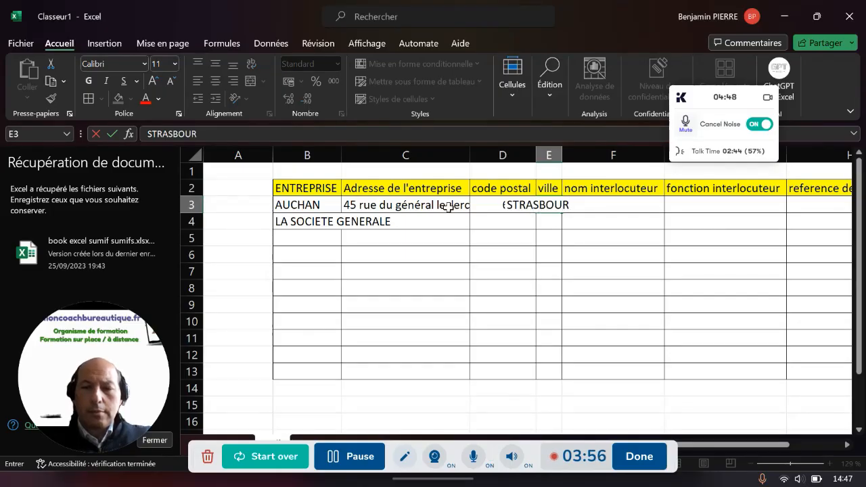
{"action": "key", "text": "Tab"}
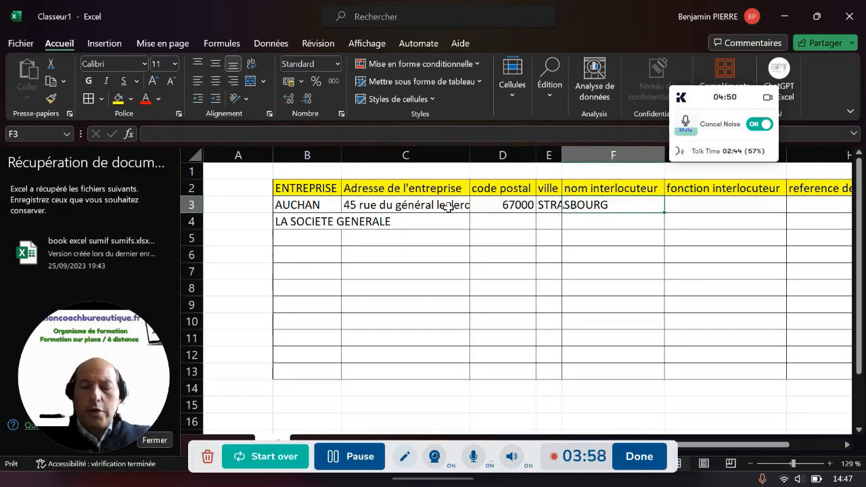
Enter the AUCHAN contact's name and the function Directeur des ressources humaines
{"action": "type", "text": "M"}
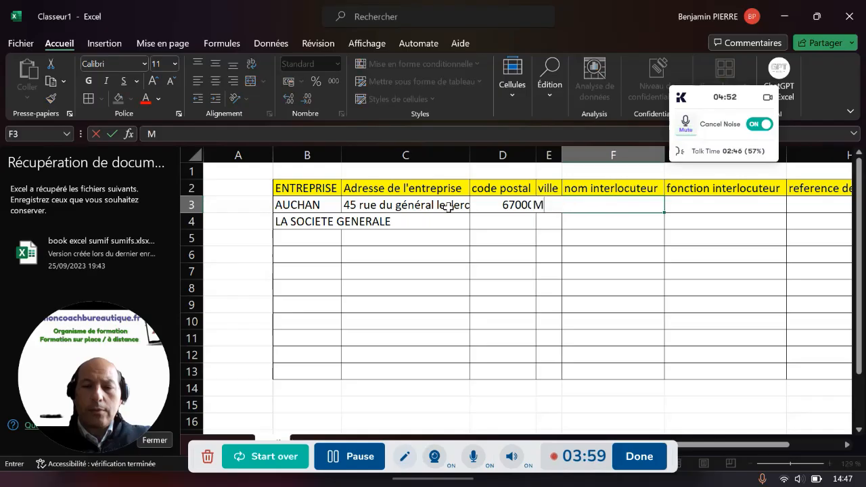
{"action": "type", "text": ". DUPRES"}
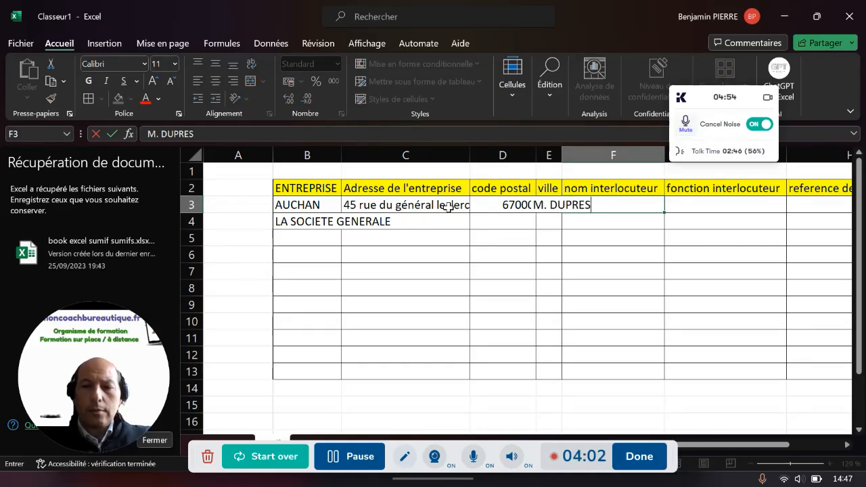
{"action": "key", "text": "Tab"}
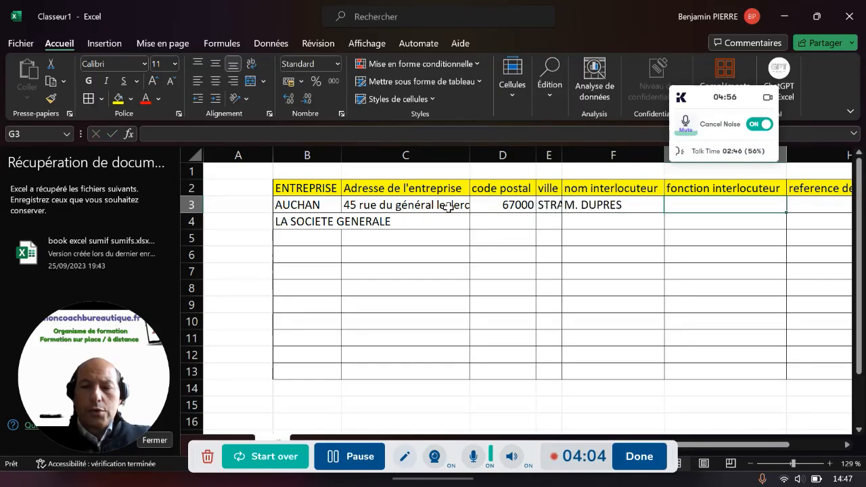
{"action": "type", "text": "D"}
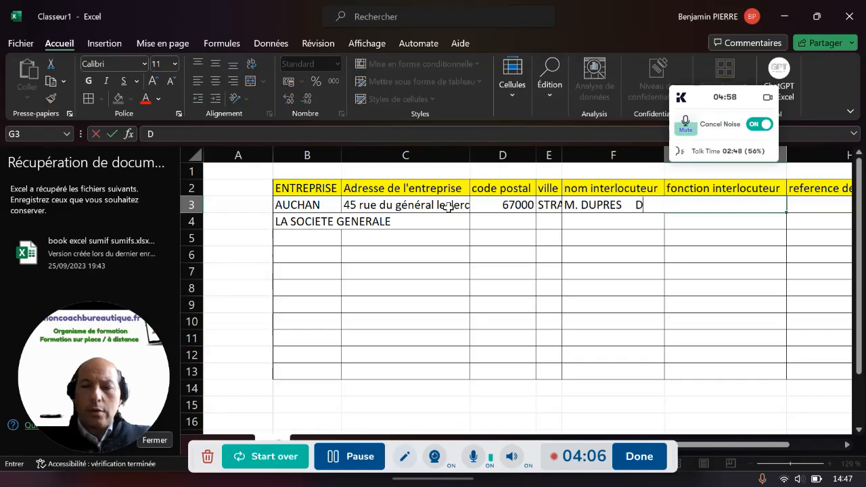
{"action": "key", "text": "Caps_Lock"}
{"action": "type", "text": "irecteur des reso"}
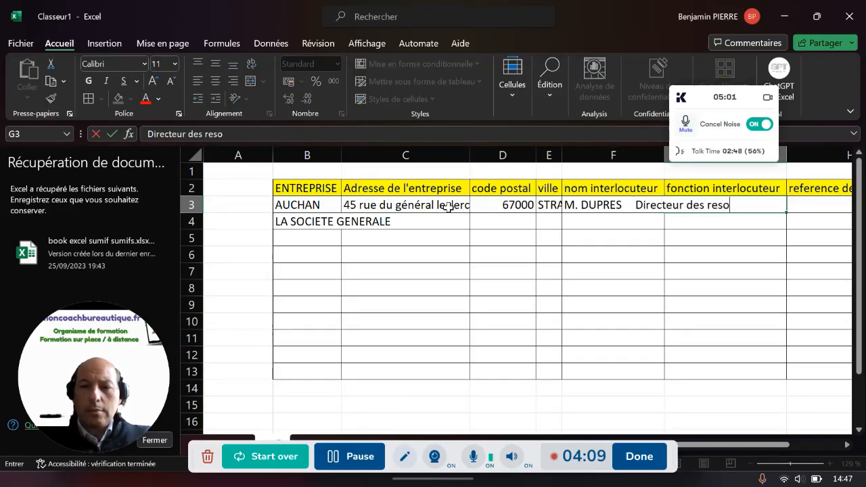
{"action": "key", "text": "BackSpace"}
{"action": "type", "text": "sources humaines"}
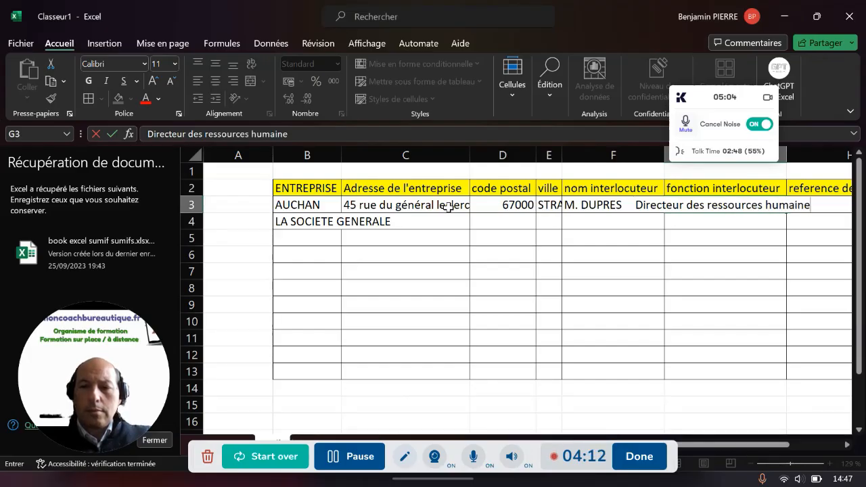
{"action": "key", "text": "Tab"}
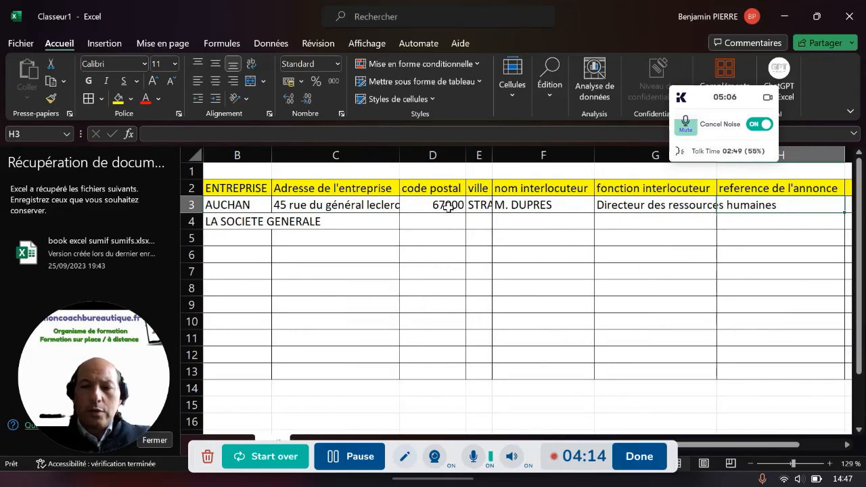
Enter the ad reference APEC/09 for AUCHAN
{"action": "key", "text": "Caps_Lock"}
{"action": "type", "text": "APEC"}
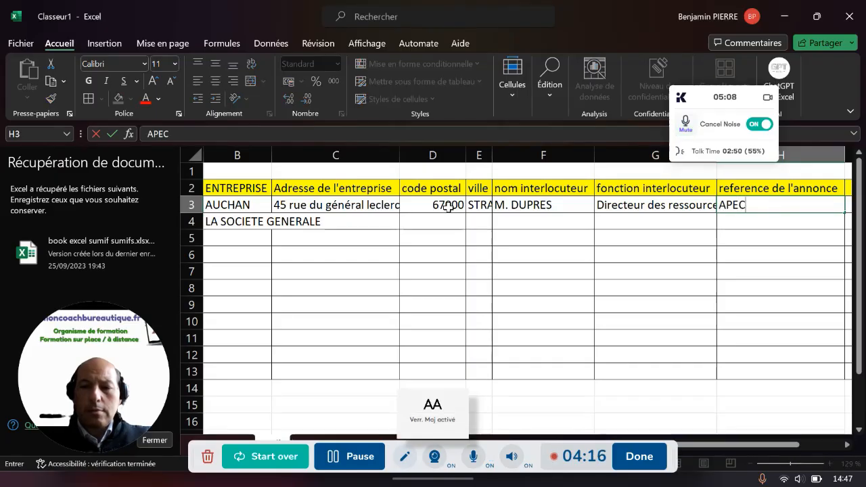
{"action": "type", "text": "/09"}
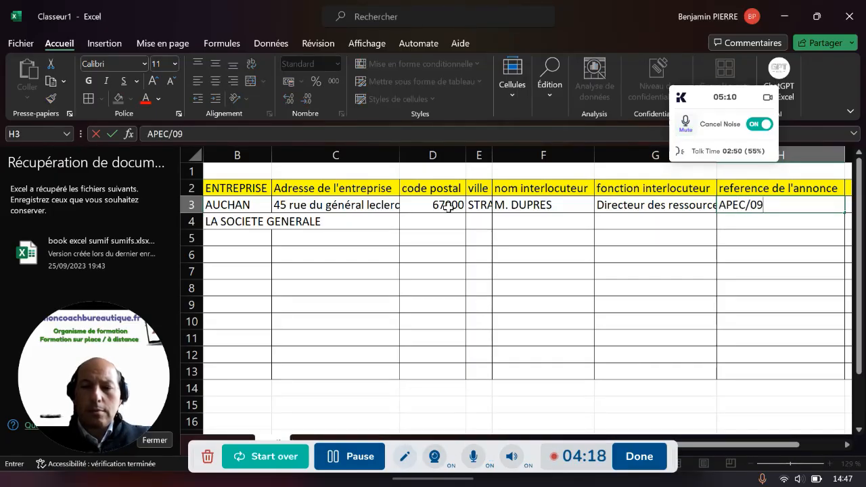
{"action": "key", "text": "Tab"}
{"action": "key", "text": "Tab"}
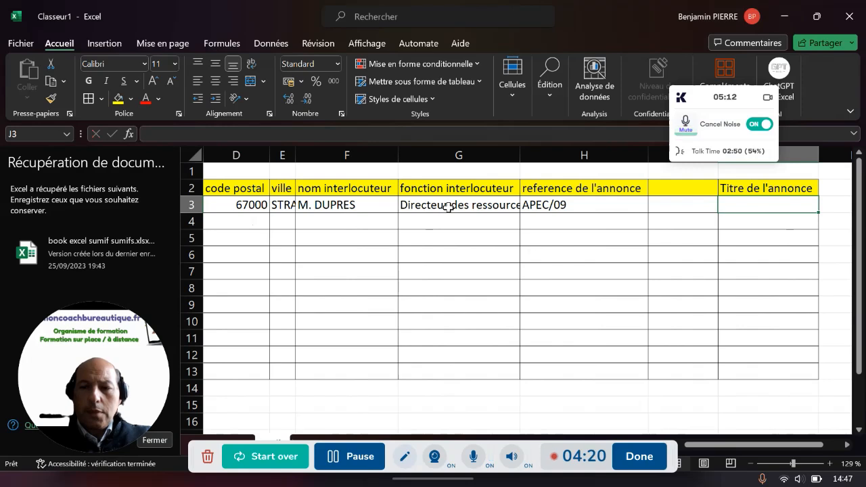
Delete the empty column I so Titre de l'annonce moves to column I
{"action": "left_click", "coordinate": [704, 104]}
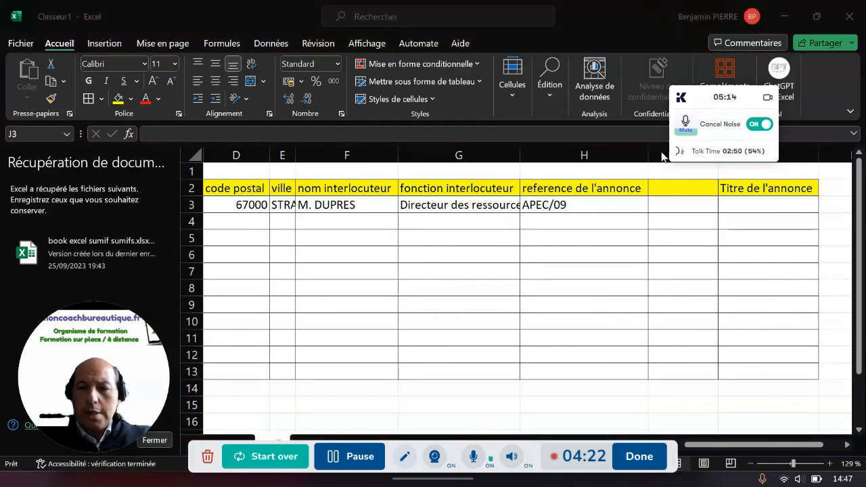
{"action": "left_click_drag", "start_coordinate": [704, 104], "coordinate": [700, 50]}
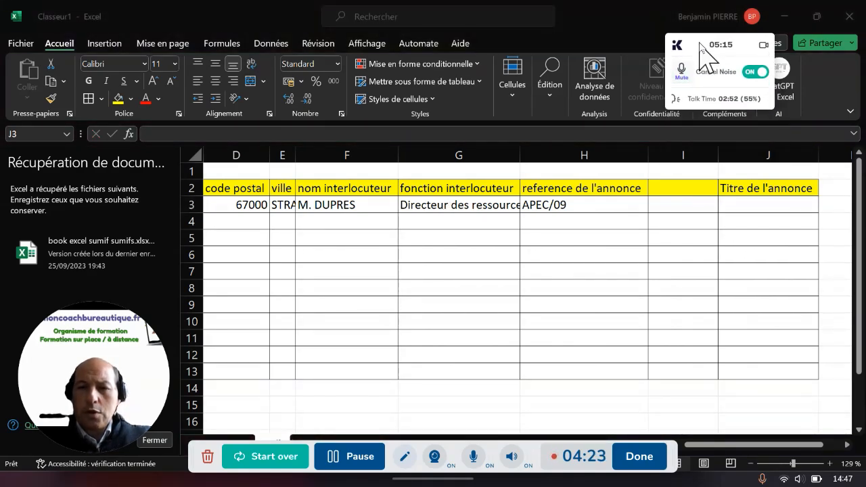
{"action": "left_click", "coordinate": [681, 148]}
{"action": "right_click", "coordinate": [681, 149]}
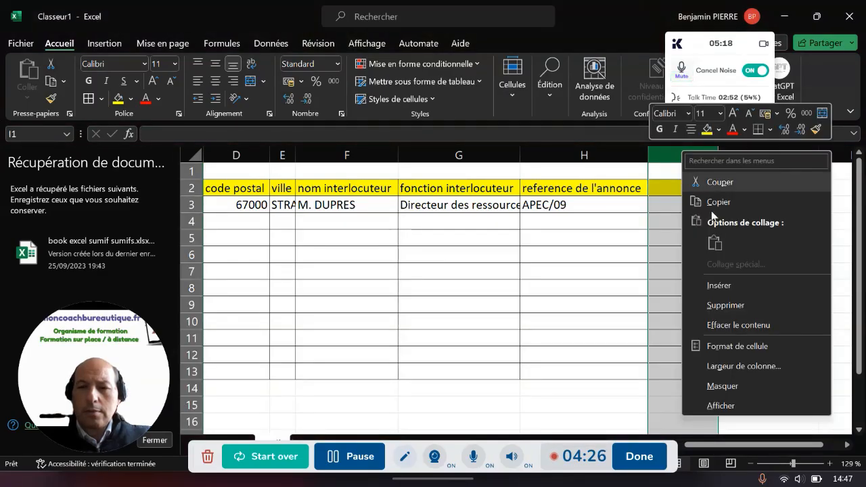
{"action": "left_click", "coordinate": [720, 300]}
{"action": "left_click", "coordinate": [576, 204]}
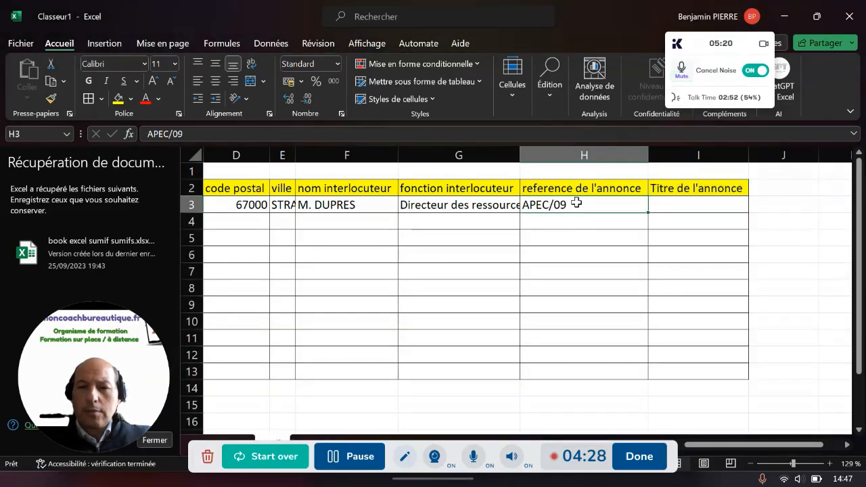
{"action": "key", "text": "Left"}
{"action": "key", "text": "Left"}
{"action": "key", "text": "Left"}
{"action": "key", "text": "Left"}
{"action": "key", "text": "Left"}
{"action": "key", "text": "Left"}
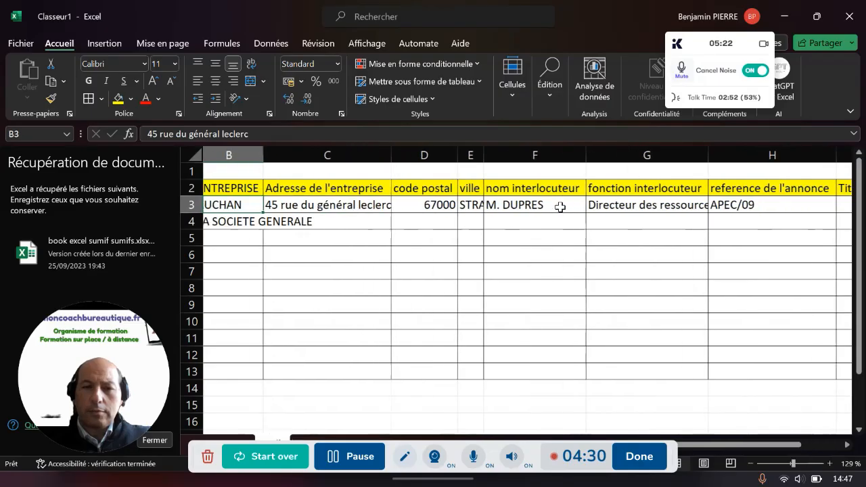
{"action": "key", "text": "Down"}
{"action": "key", "text": "Right"}
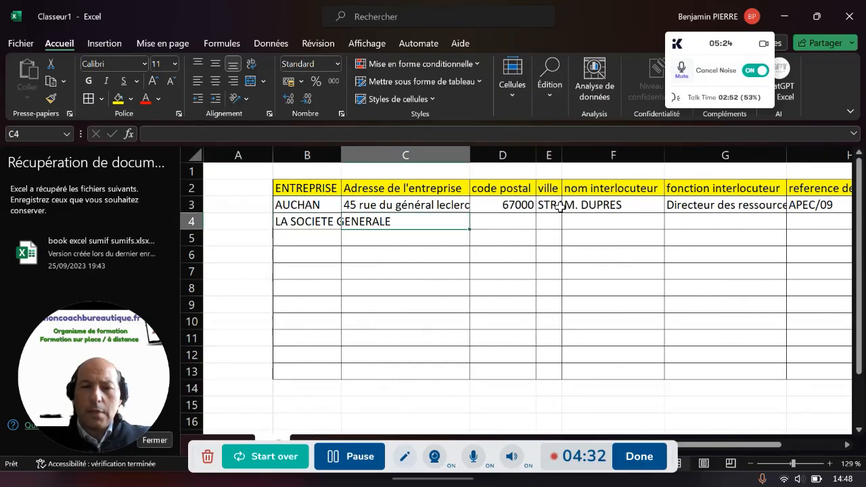
{"action": "type", "text": "45"}
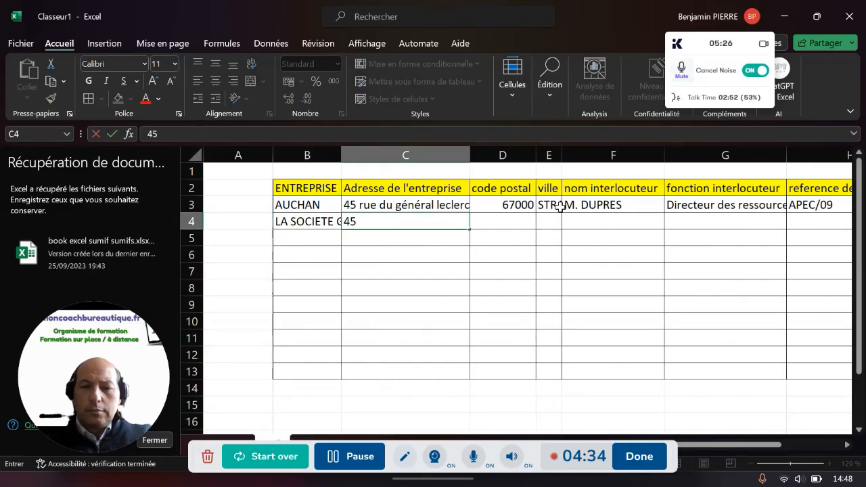
{"action": "key", "text": "BackSpace"}
{"action": "key", "text": "BackSpace"}
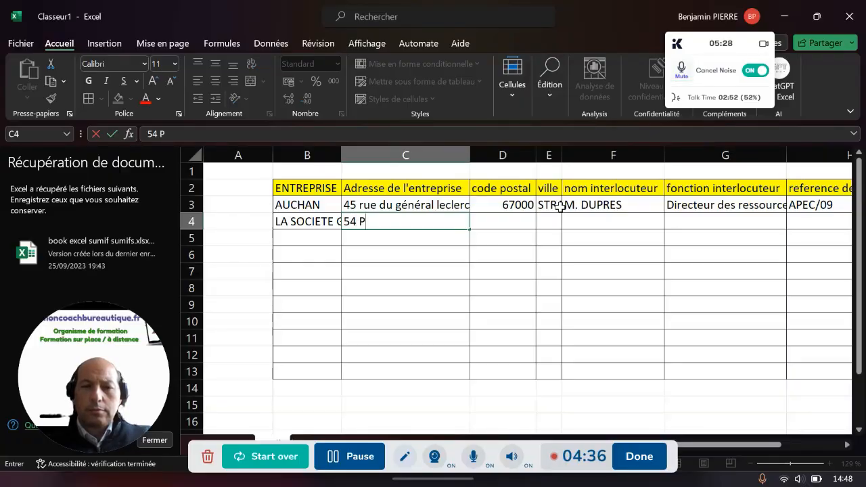
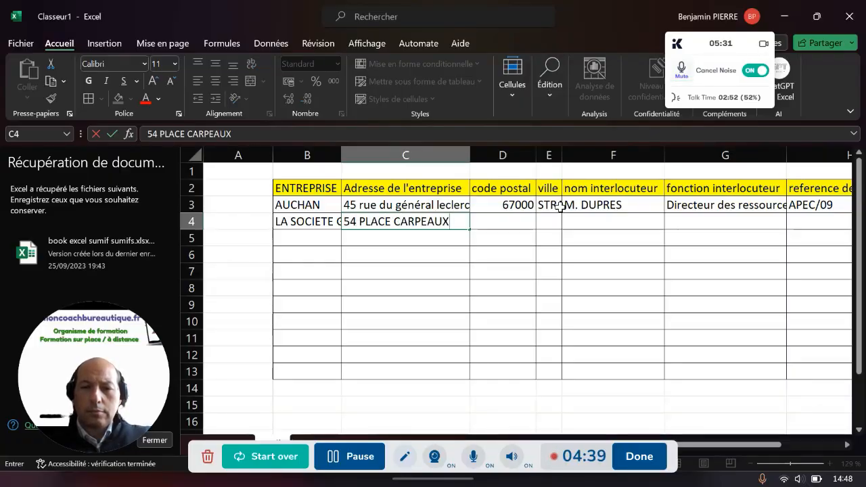
{"action": "key", "text": "Tab"}
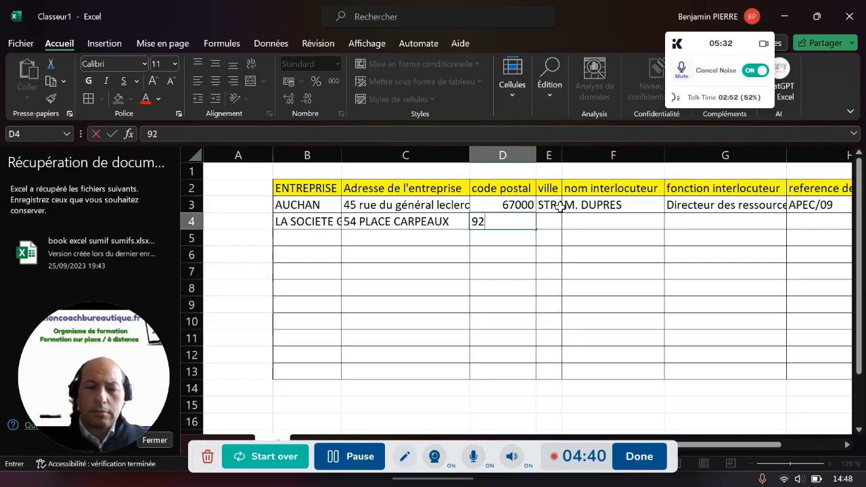
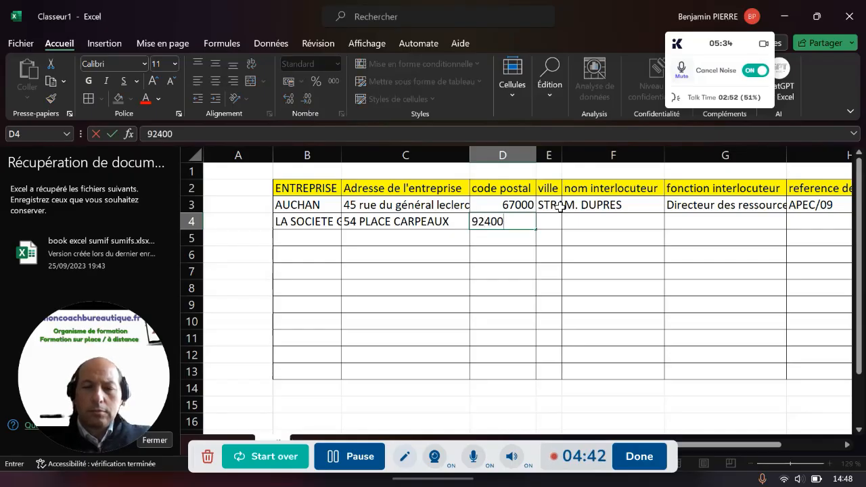
{"action": "key", "text": "Tab"}
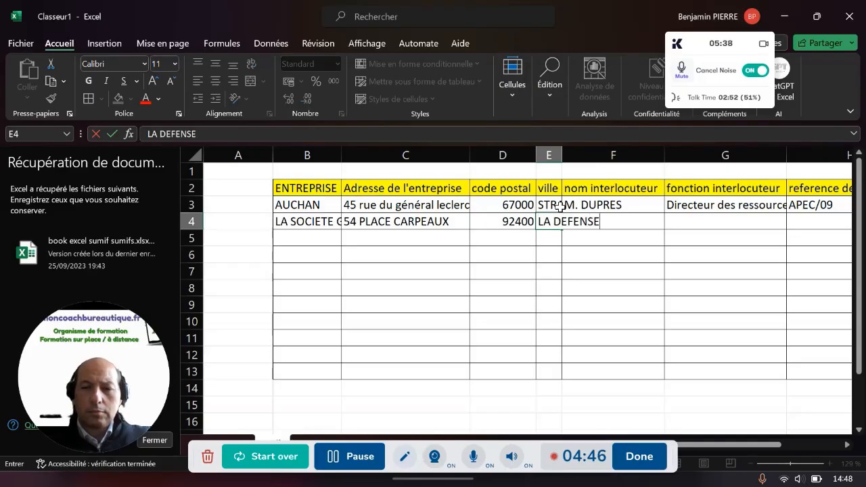
{"action": "key", "text": "Tab"}
Enter the contact's name and the function Directrice de la Qualité Fournisseur
{"action": "type", "text": "M."}
{"action": "key", "text": "BackSpace"}
{"action": "key", "text": "BackSpace"}
{"action": "key", "text": "Caps_Lock"}
{"action": "type", "text": "me"}
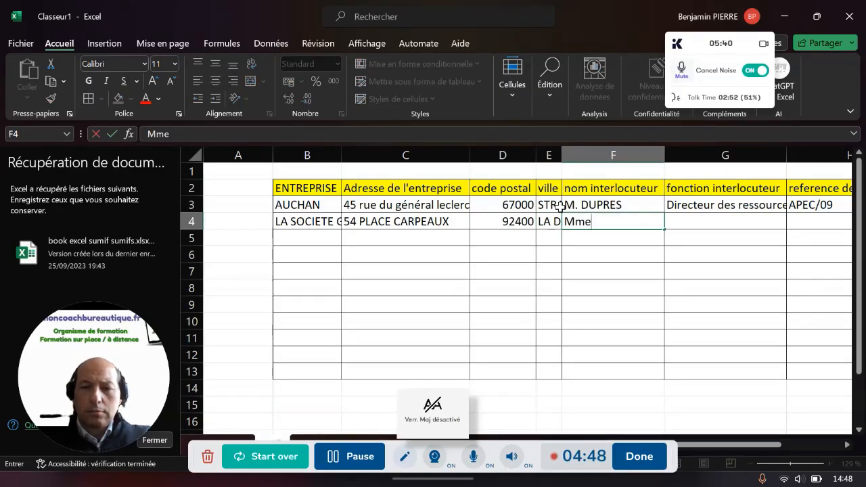
{"action": "key", "text": "Caps_Lock"}
{"action": "type", "text": "AFAYETTE"}
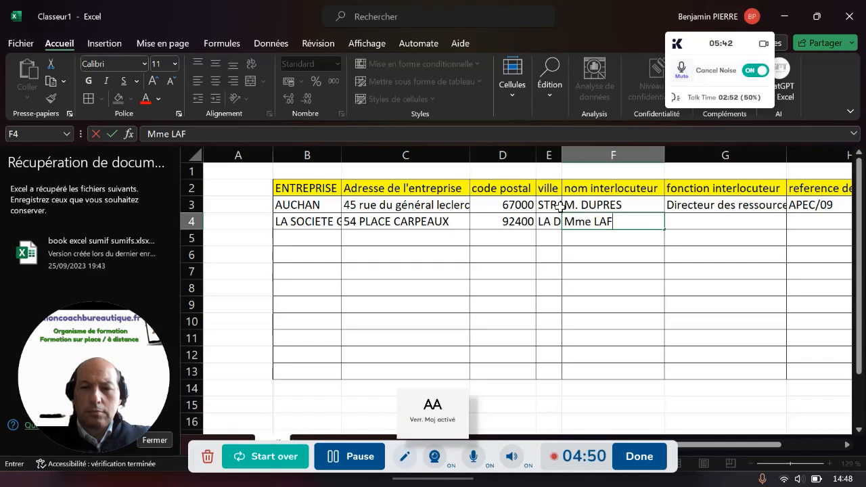
{"action": "key", "text": "Tab"}
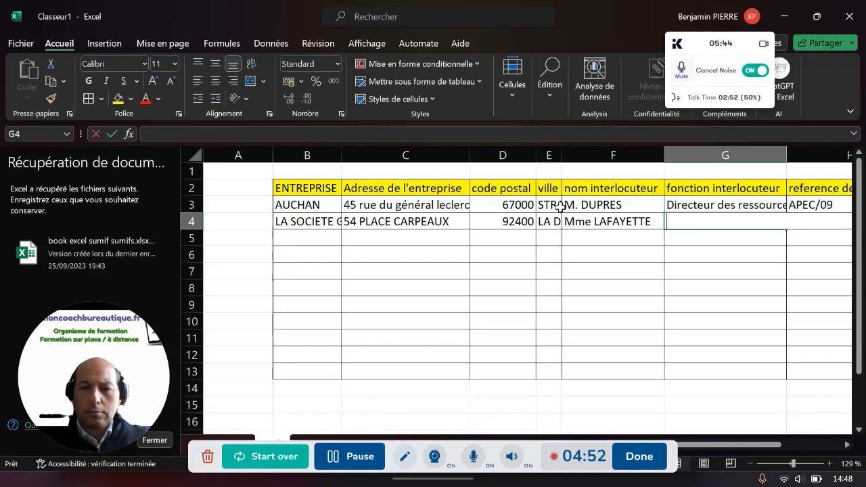
{"action": "type", "text": "D"}
{"action": "key", "text": "BackSpace"}
{"action": "key", "text": "BackSpace"}
{"action": "type", "text": "D"}
{"action": "key", "text": "Caps_Lock"}
{"action": "type", "text": "irectrice de la Qualité"}
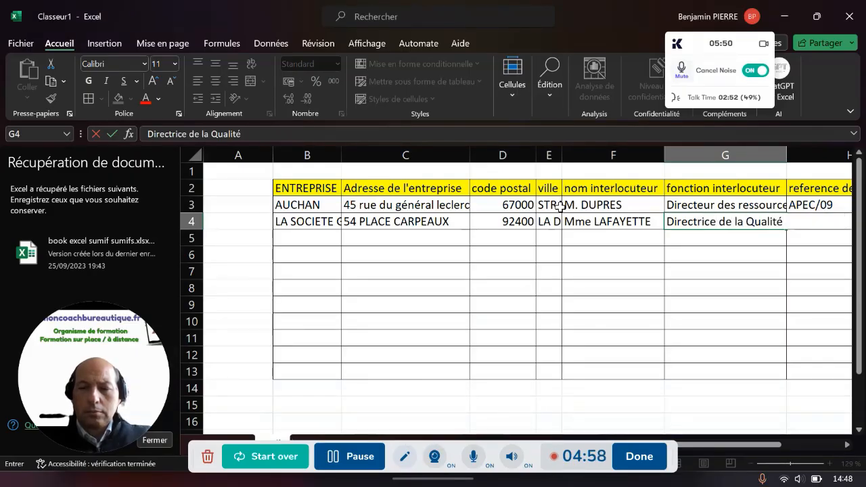
{"action": "type", "text": " Fournisseur"}
{"action": "key", "text": "Tab"}
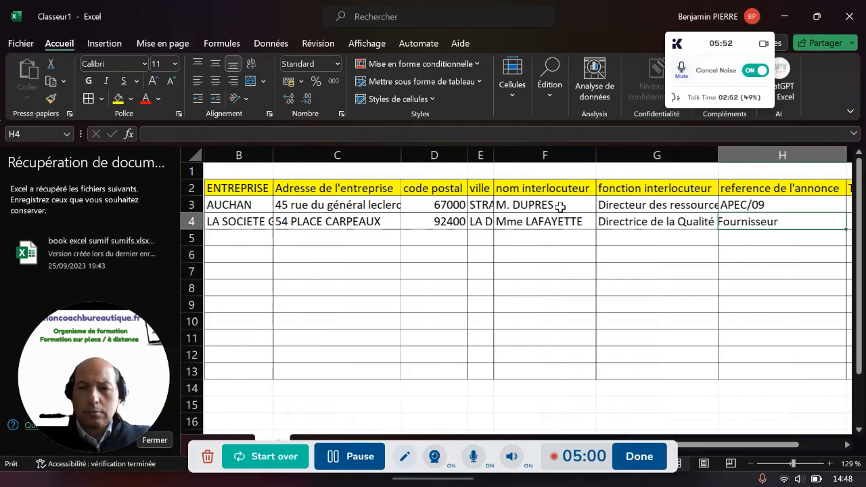
Enter the ad reference CADREMPLOI/09/33 in row 4
{"action": "key", "text": "Caps_Lock"}
{"action": "type", "text": "CADREMPLOI/09"}
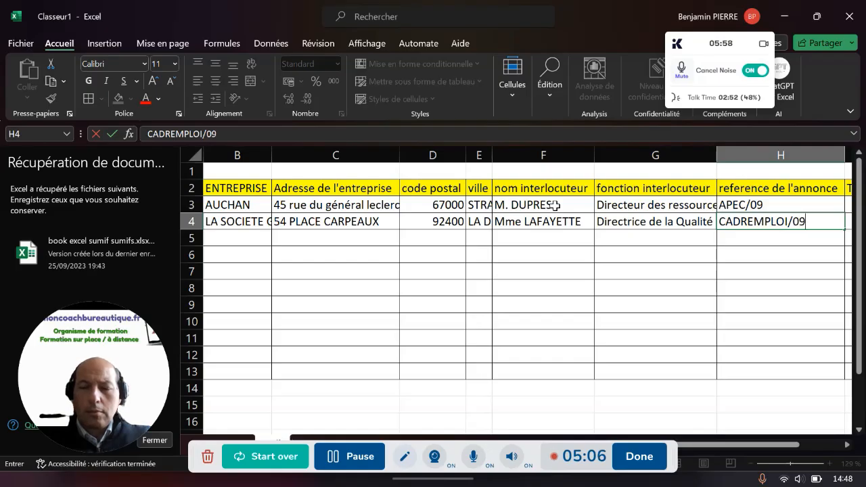
{"action": "type", "text": "/33"}
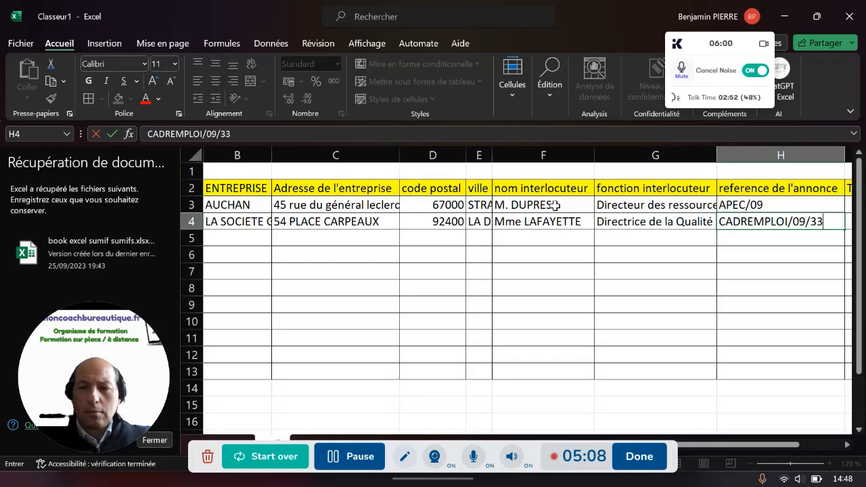
{"action": "key", "text": "Tab"}
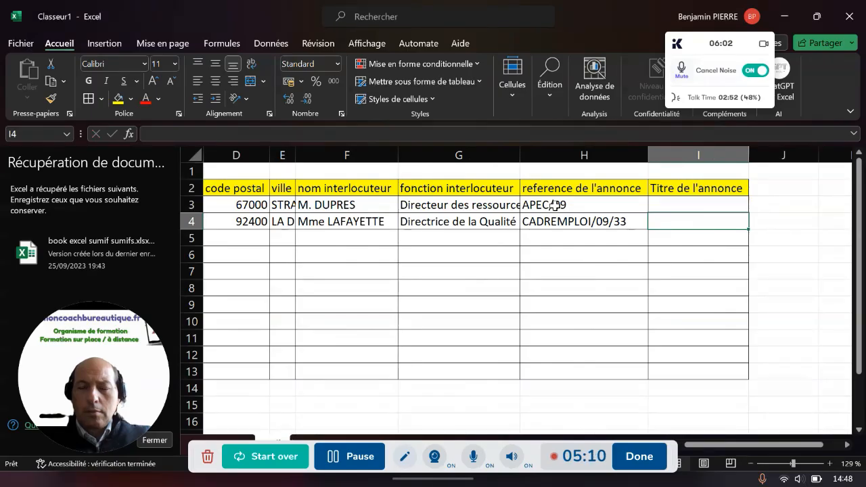
Enter the ad titles Chef de produit junior in I3 and Chef de projet in I4
{"action": "key", "text": "Up"}
{"action": "type", "text": "R"}
{"action": "key", "text": "Caps_Lock"}
{"action": "type", "text": "esp"}
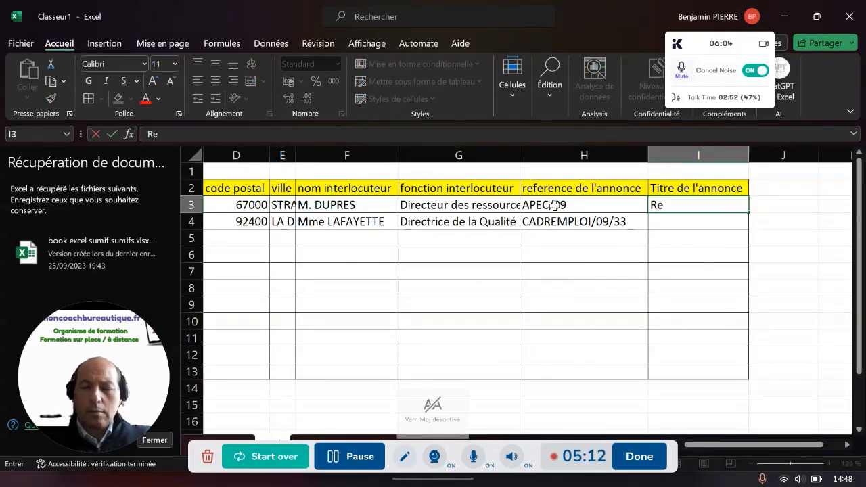
{"action": "key", "text": "BackSpace"}
{"action": "key", "text": "BackSpace"}
{"action": "key", "text": "BackSpace"}
{"action": "key", "text": "BackSpace"}
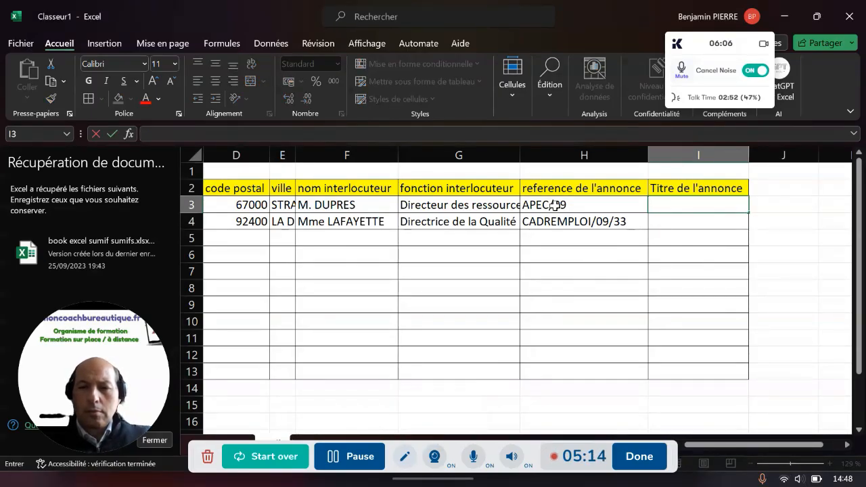
{"action": "type", "text": "Chef de produit junior"}
{"action": "key", "text": "Return"}
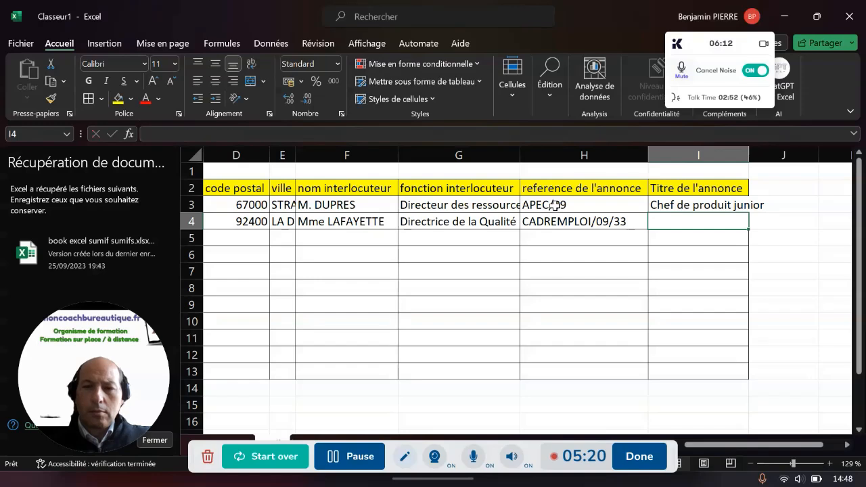
{"action": "type", "text": "Chef de proj"}
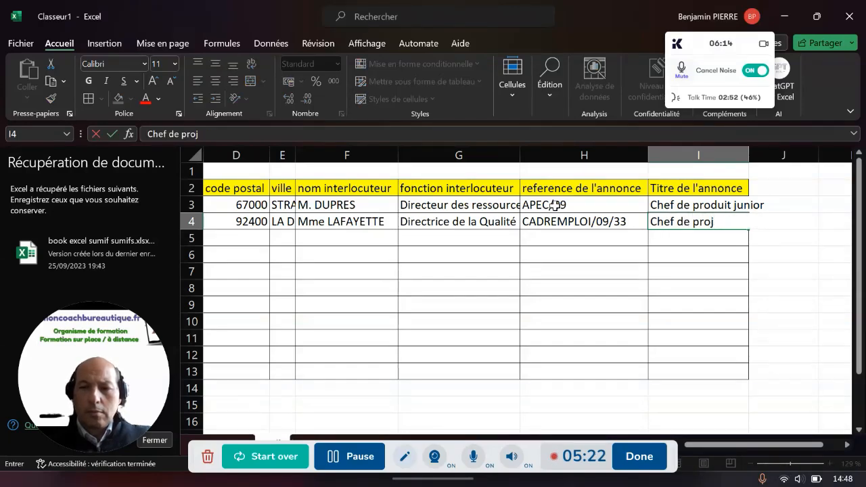
{"action": "key", "text": "Return"}
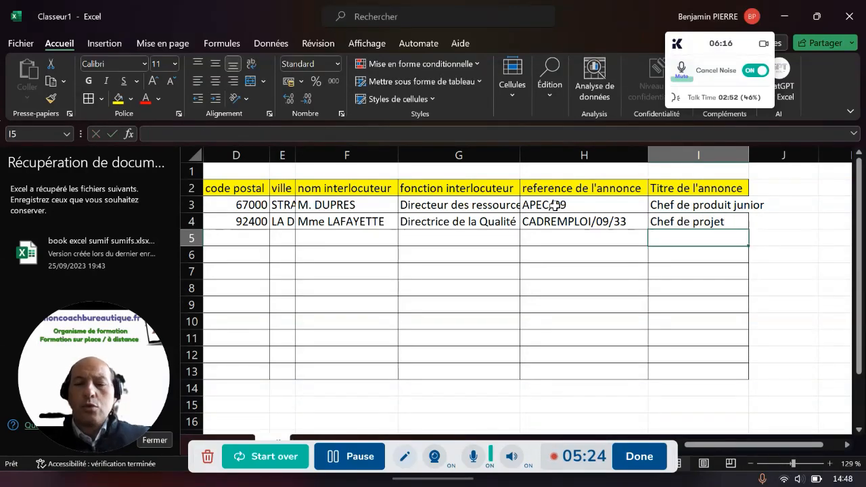
{"action": "left_click", "coordinate": [553, 205]}
{"action": "key", "text": "Left"}
{"action": "key", "text": "Left"}
{"action": "key", "text": "Left"}
{"action": "key", "text": "Left"}
{"action": "key", "text": "Left"}
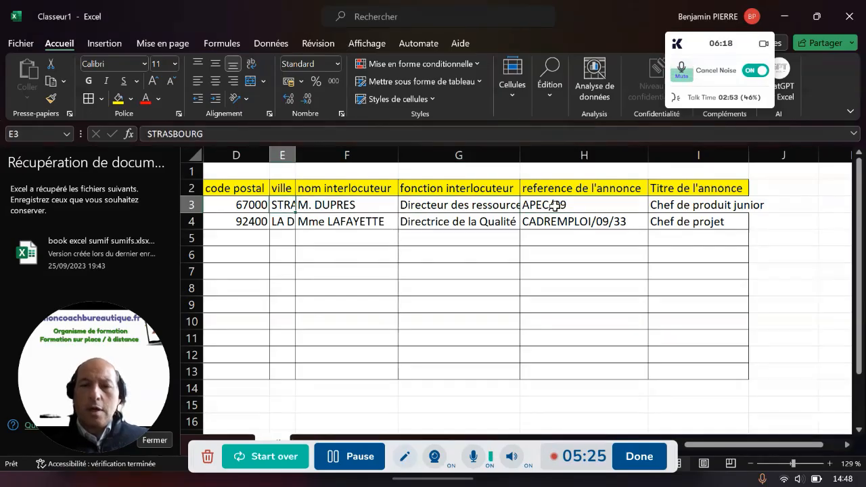
Rename the Feuil1 sheet to 'mes candidatures'
{"action": "key", "text": "Right"}
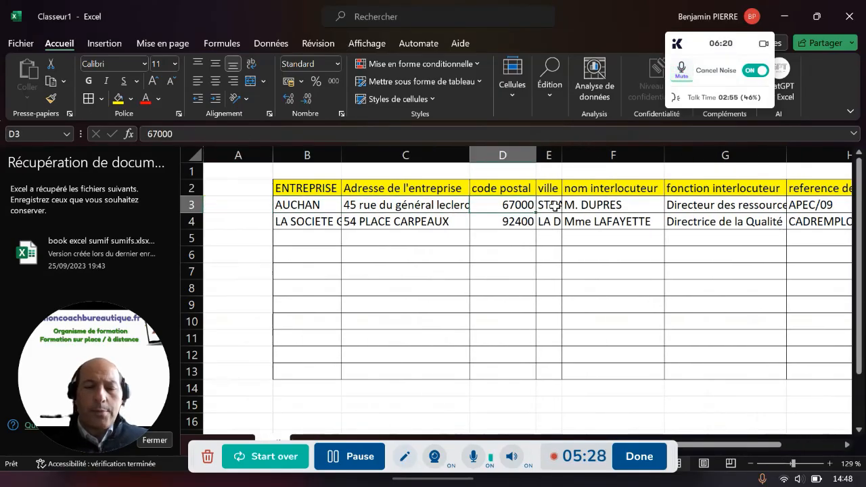
{"action": "left_click_drag", "start_coordinate": [202, 465], "coordinate": [178, 485]}
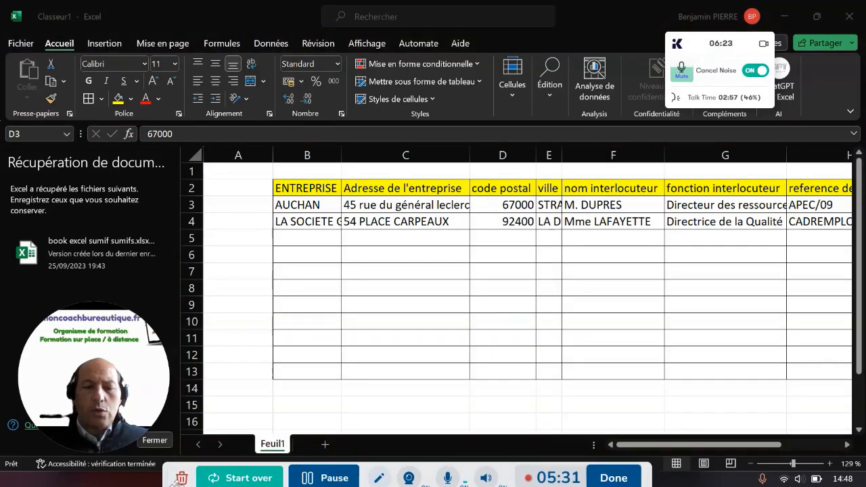
{"action": "double_click", "coordinate": [261, 451]}
{"action": "type", "text": "ma"}
{"action": "key", "text": "BackSpace"}
{"action": "type", "text": "es candidatures"}
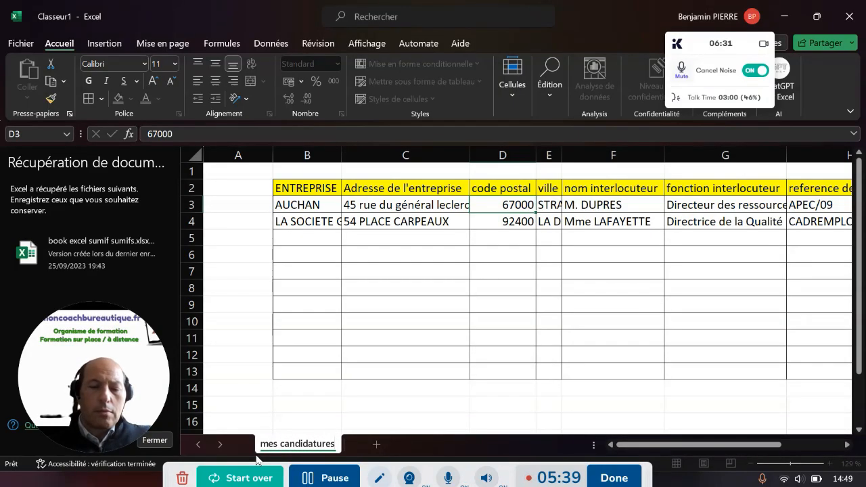
Add a new sheet named 'autre feuille' and return to mes candidatures
{"action": "left_click", "coordinate": [376, 444]}
{"action": "double_click", "coordinate": [365, 444]}
{"action": "type", "text": "a"}
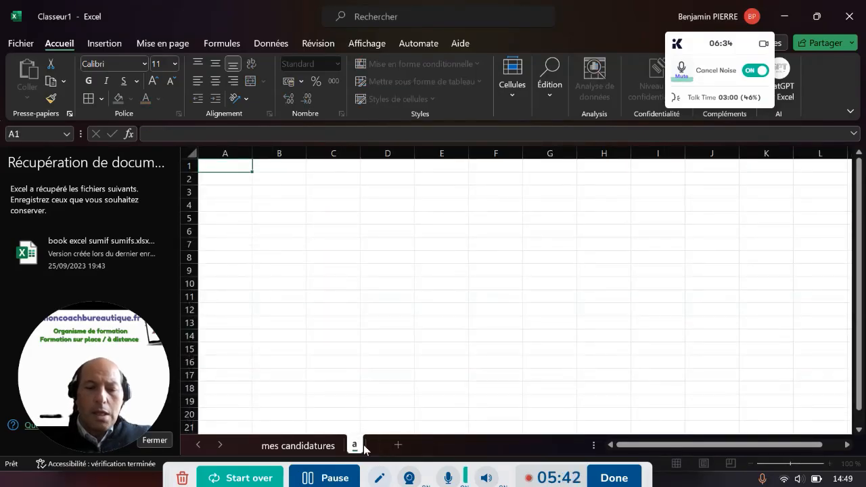
{"action": "type", "text": "utre fruille"}
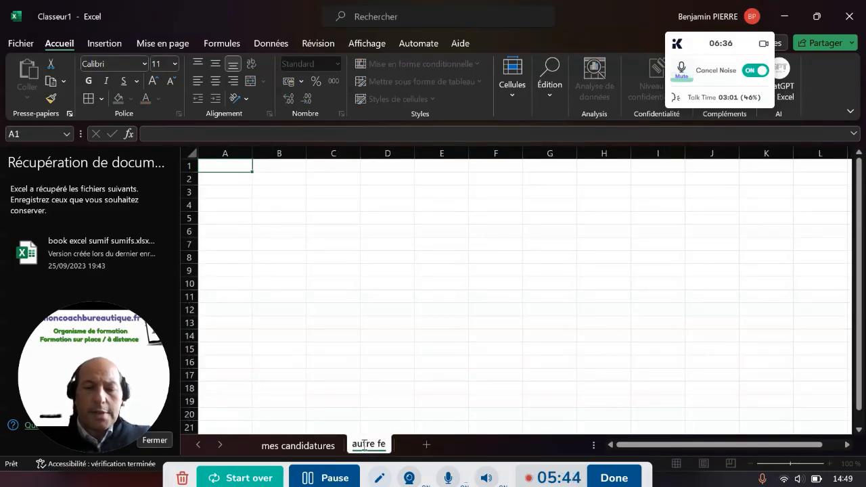
{"action": "left_click", "coordinate": [322, 450]}
{"action": "left_click", "coordinate": [387, 280]}
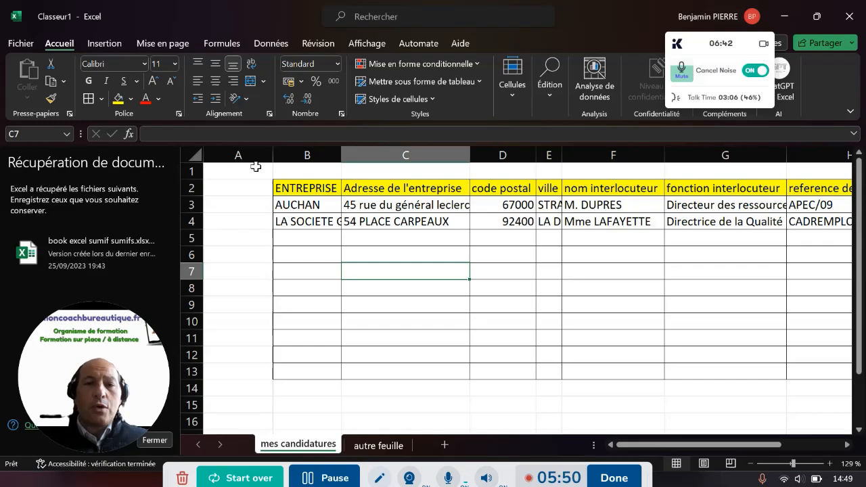
Save the workbook on the Bureau (Desktop) as 'publipostage', then close Excel
{"action": "left_click", "coordinate": [23, 44]}
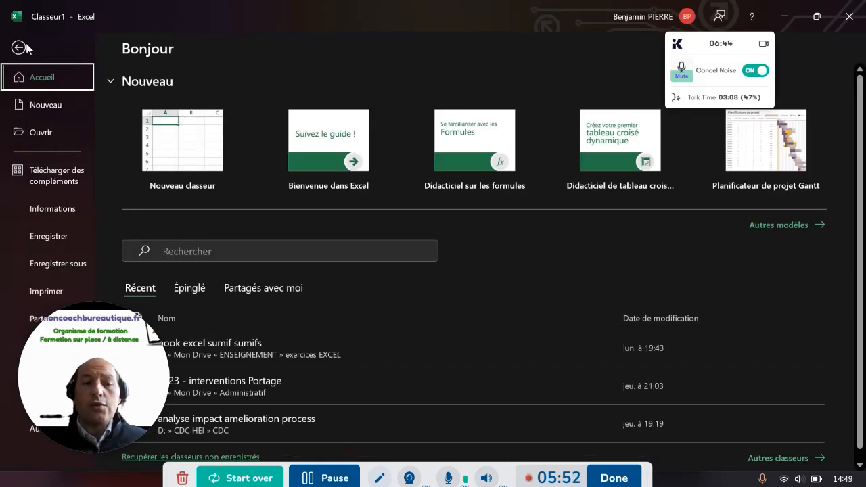
{"action": "left_click", "coordinate": [52, 263]}
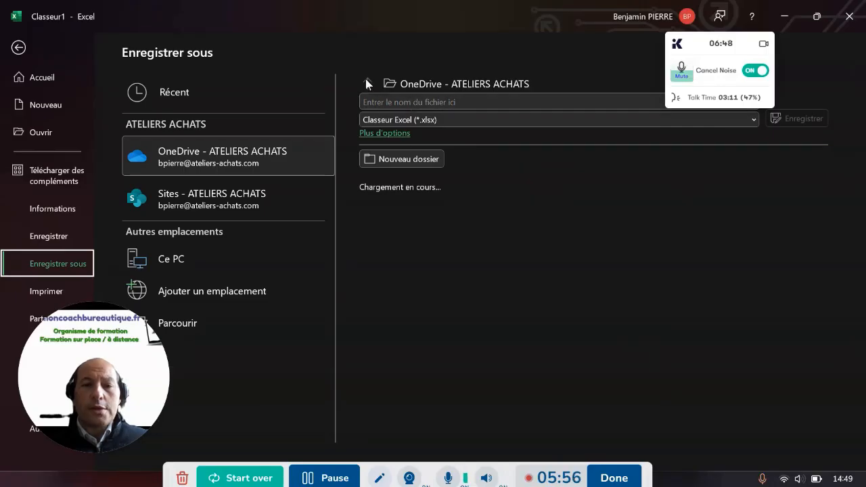
{"action": "left_click", "coordinate": [193, 322]}
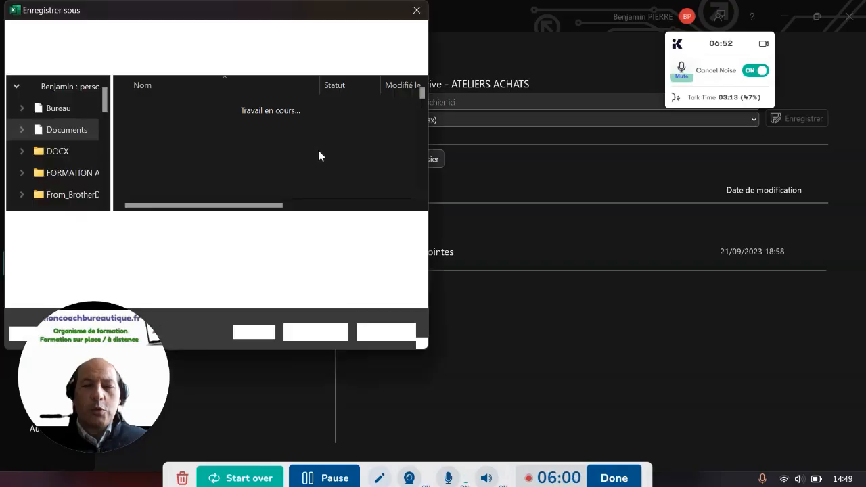
{"action": "scroll", "coordinate": [59, 137], "scroll_direction": "down", "scroll_amount": 10}
{"action": "scroll", "coordinate": [59, 139], "scroll_direction": "up", "scroll_amount": 10}
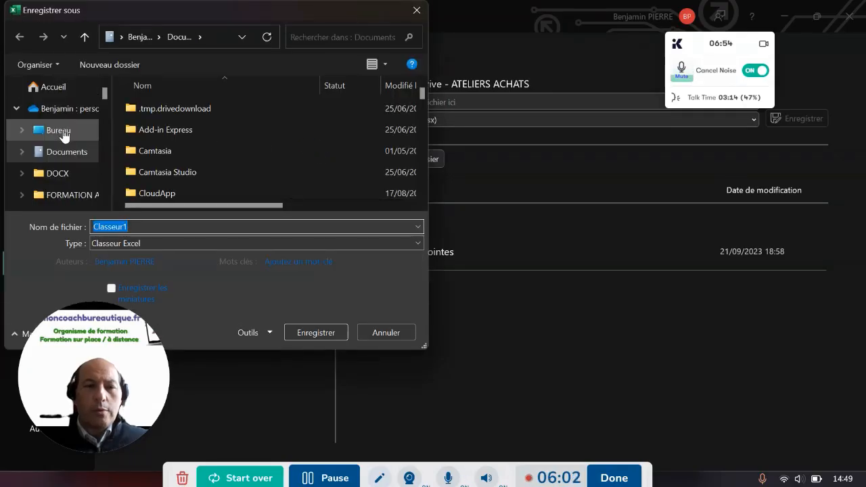
{"action": "left_click", "coordinate": [62, 133]}
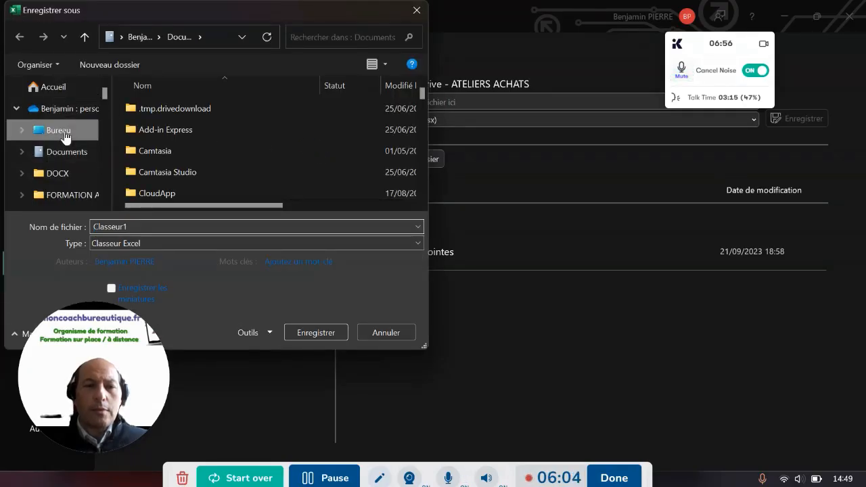
{"action": "double_click", "coordinate": [137, 226]}
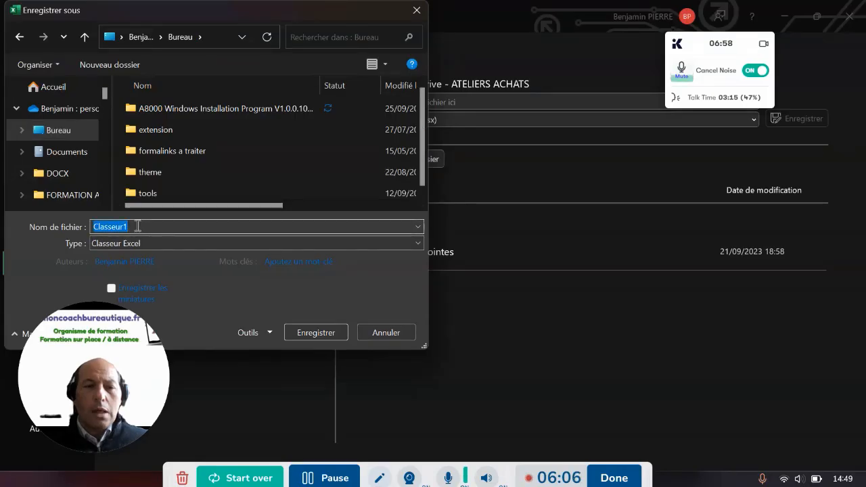
{"action": "type", "text": "publipostage"}
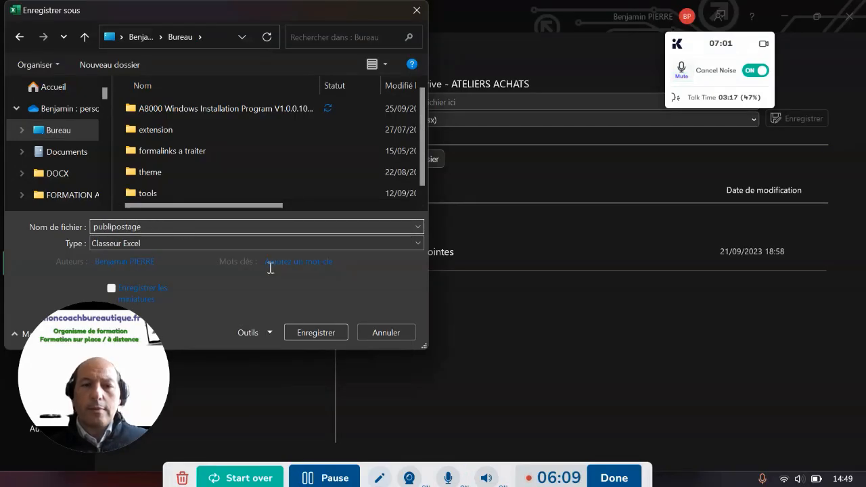
{"action": "left_click", "coordinate": [304, 331]}
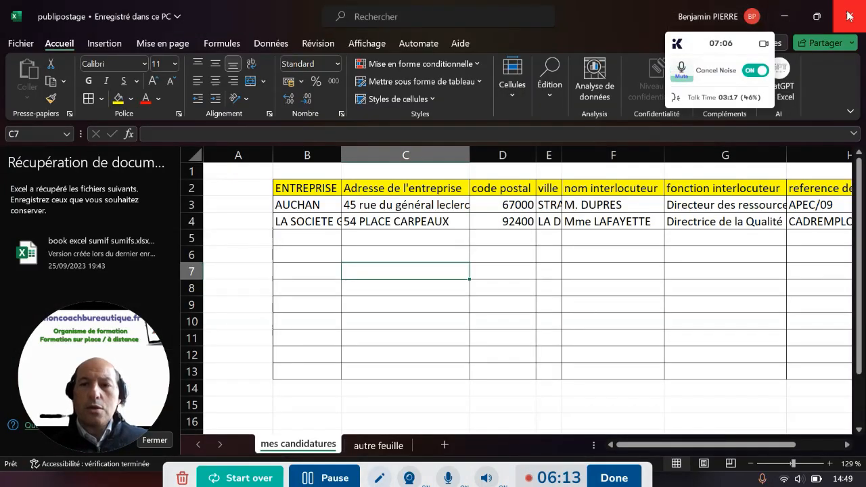
{"action": "left_click", "coordinate": [848, 15]}
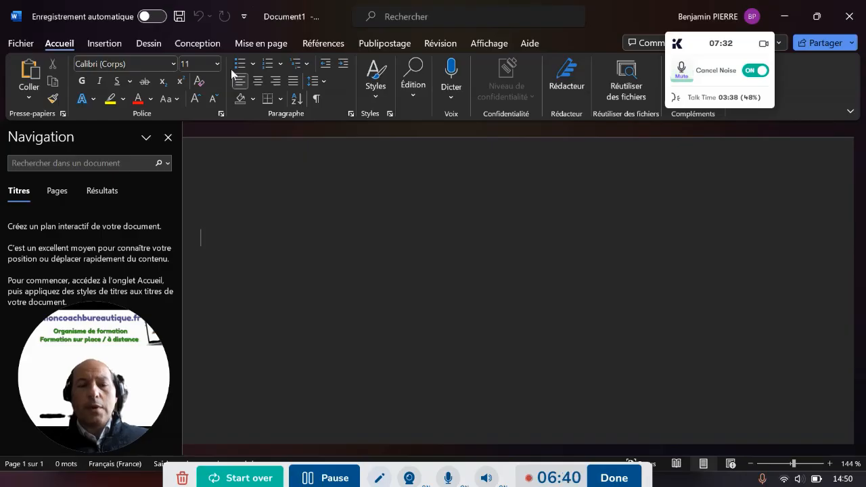
Show the Publipostage (Mailings) ribbon commands for Document1
{"action": "left_click", "coordinate": [376, 45]}
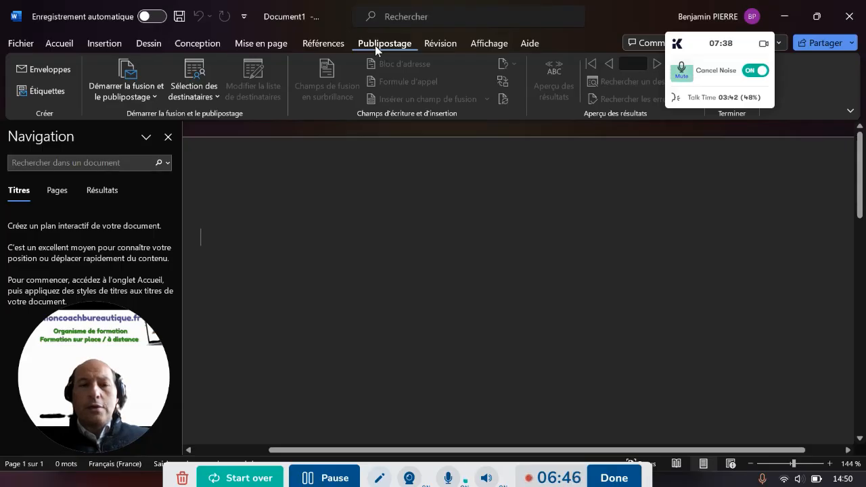
Open the Sélection des destinataires menu on the Publipostage tab to show the recipient-list options
{"action": "left_click", "coordinate": [380, 478]}
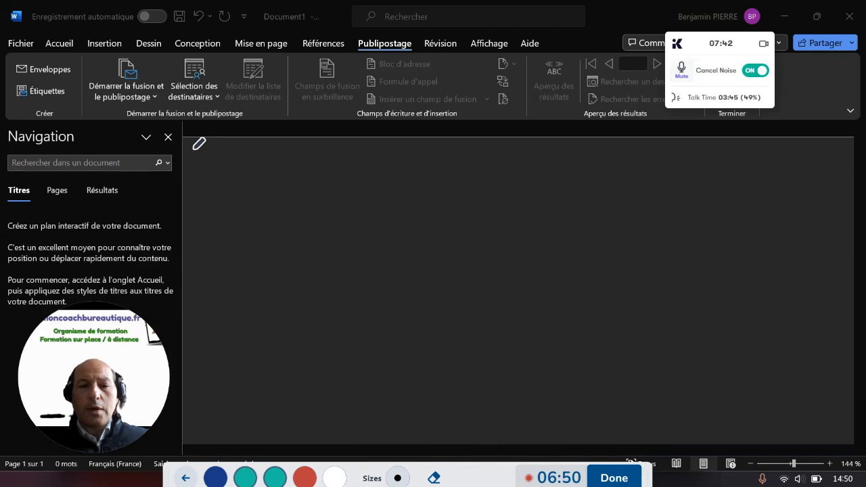
{"action": "mouse_move", "coordinate": [199, 113]}
{"action": "left_mouse_down"}
{"action": "mouse_move", "coordinate": [216, 106]}
{"action": "mouse_move", "coordinate": [244, 56]}
{"action": "mouse_move", "coordinate": [217, 24]}
{"action": "mouse_move", "coordinate": [169, 19]}
{"action": "mouse_move", "coordinate": [147, 54]}
{"action": "mouse_move", "coordinate": [144, 94]}
{"action": "mouse_move", "coordinate": [181, 114]}
{"action": "mouse_move", "coordinate": [203, 110]}
{"action": "left_mouse_up"}
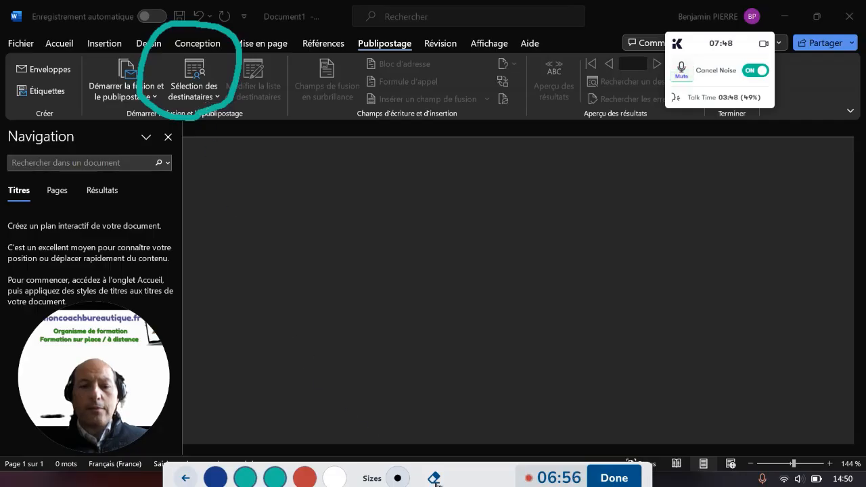
{"action": "left_click", "coordinate": [434, 477]}
{"action": "left_click", "coordinate": [195, 89]}
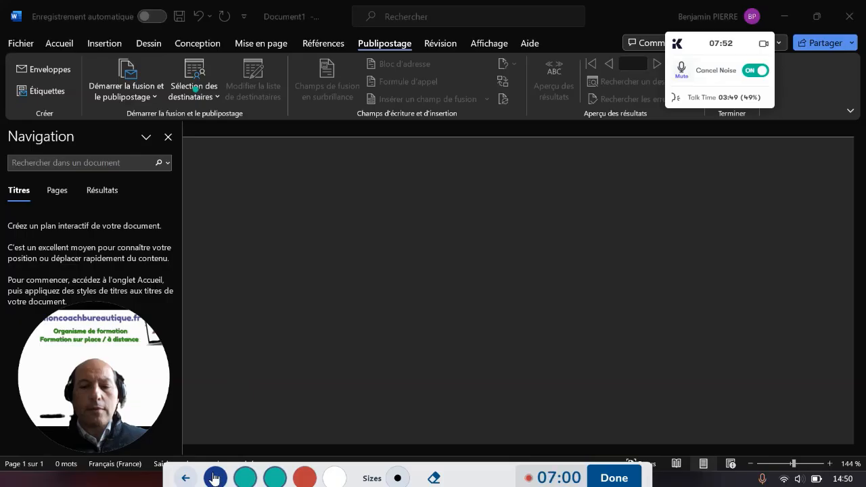
{"action": "left_click", "coordinate": [185, 478]}
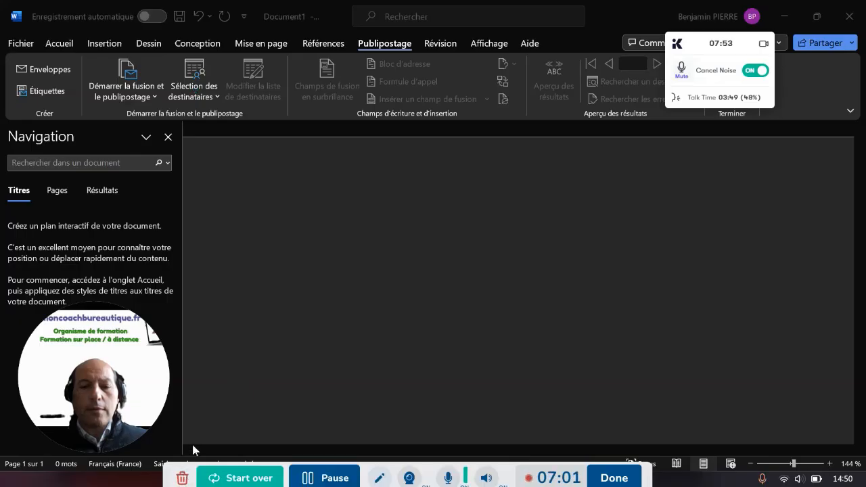
{"action": "left_click", "coordinate": [194, 78]}
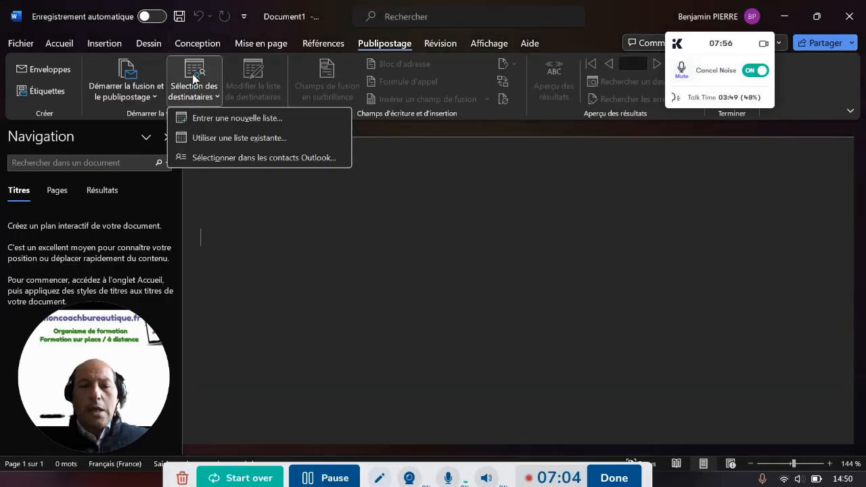
Use an existing list and open publipostage.xlsx from the Bureau (Desktop) folder
{"action": "left_click", "coordinate": [206, 138]}
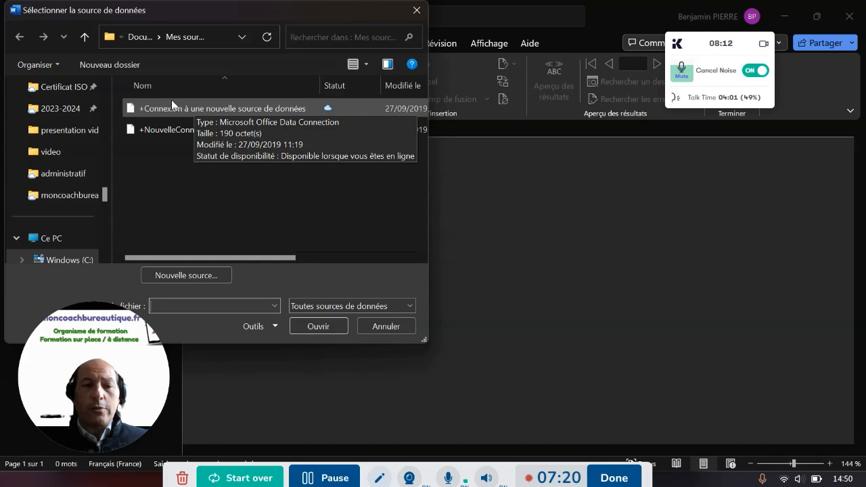
{"action": "scroll", "coordinate": [71, 207], "scroll_direction": "up", "scroll_amount": 3}
{"action": "scroll", "coordinate": [71, 210], "scroll_direction": "up", "scroll_amount": 15}
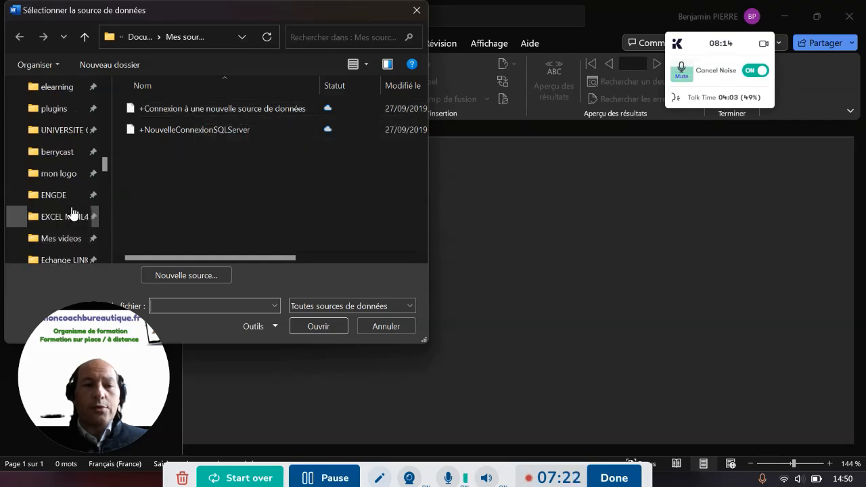
{"action": "scroll", "coordinate": [71, 213], "scroll_direction": "up", "scroll_amount": 10}
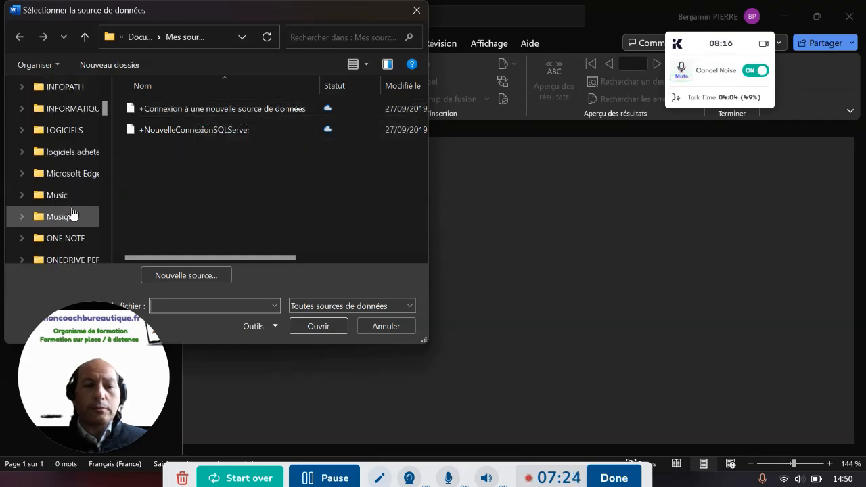
{"action": "left_click", "coordinate": [52, 134]}
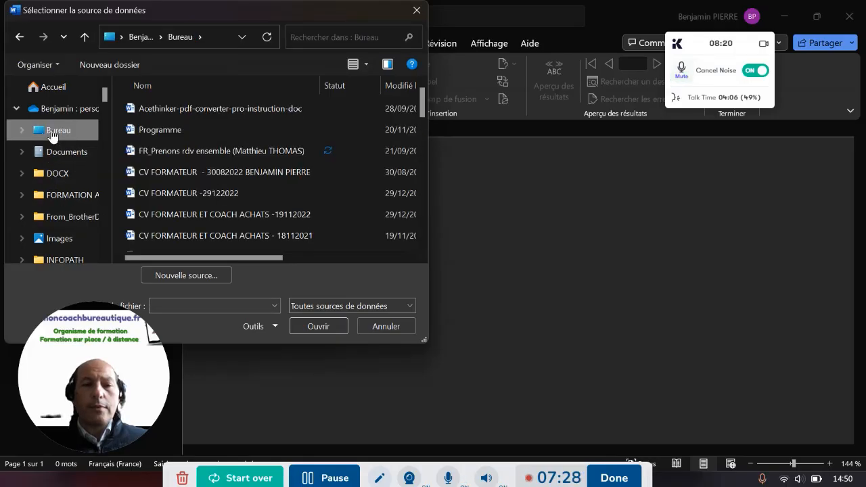
{"action": "left_click", "coordinate": [182, 308]}
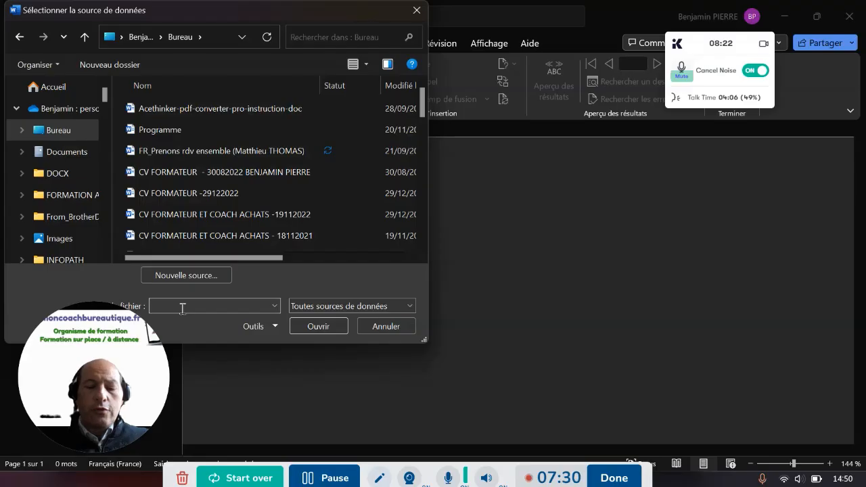
{"action": "type", "text": "pu"}
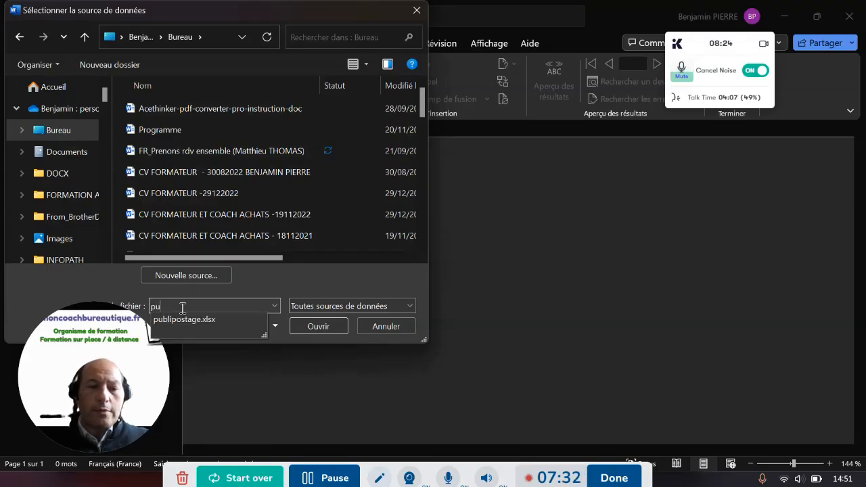
{"action": "left_click", "coordinate": [184, 317]}
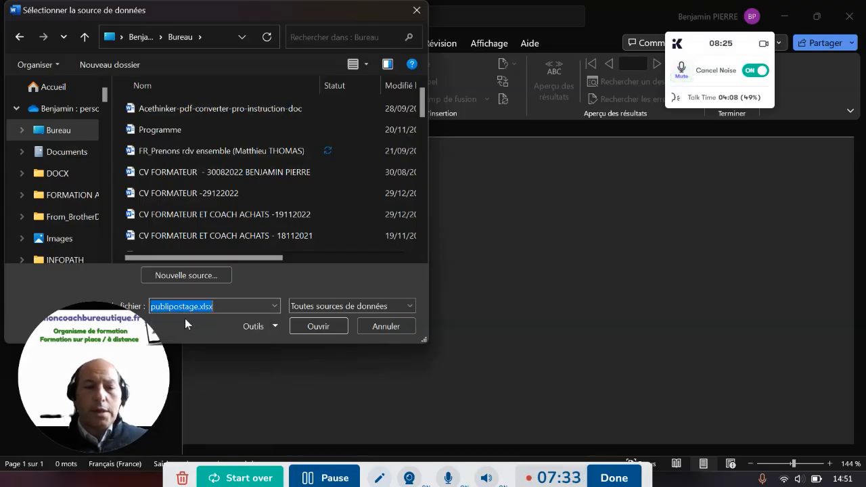
{"action": "left_click", "coordinate": [311, 329]}
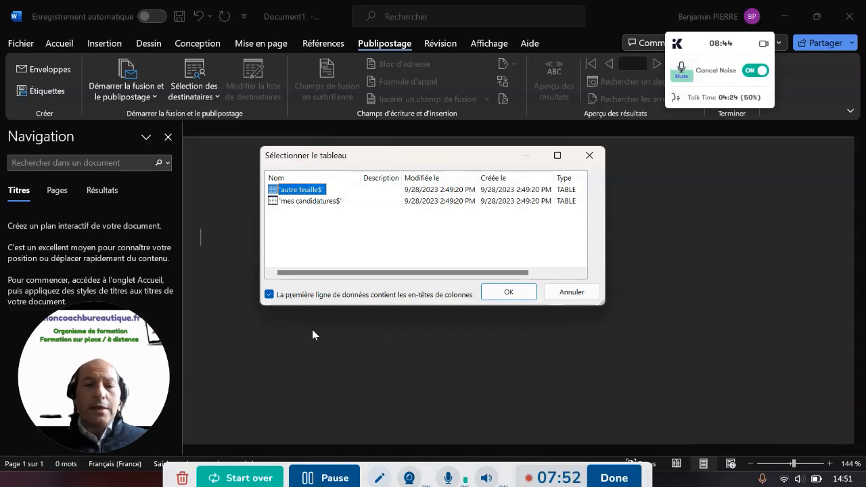
Select the 'mes candidatures$' sheet as the recipient table and confirm with OK
{"action": "left_click", "coordinate": [309, 201]}
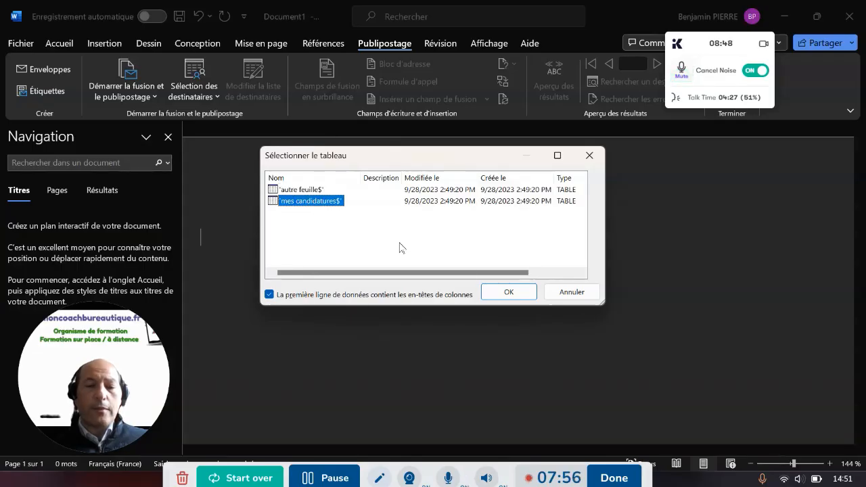
{"action": "left_click", "coordinate": [509, 291]}
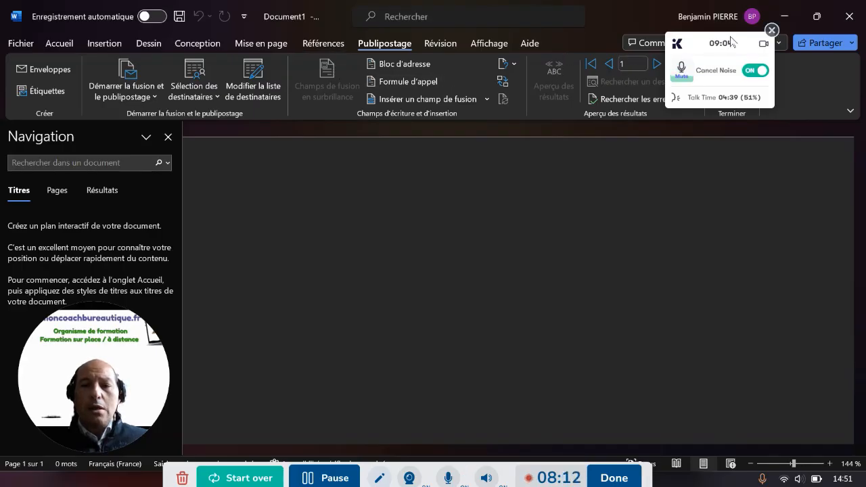
Review the available merge fields, ENTREPRISE through Titre_de_lannonce, then go back to Accueil
{"action": "left_click_drag", "start_coordinate": [731, 42], "coordinate": [736, 44]}
{"action": "left_click", "coordinate": [776, 33]}
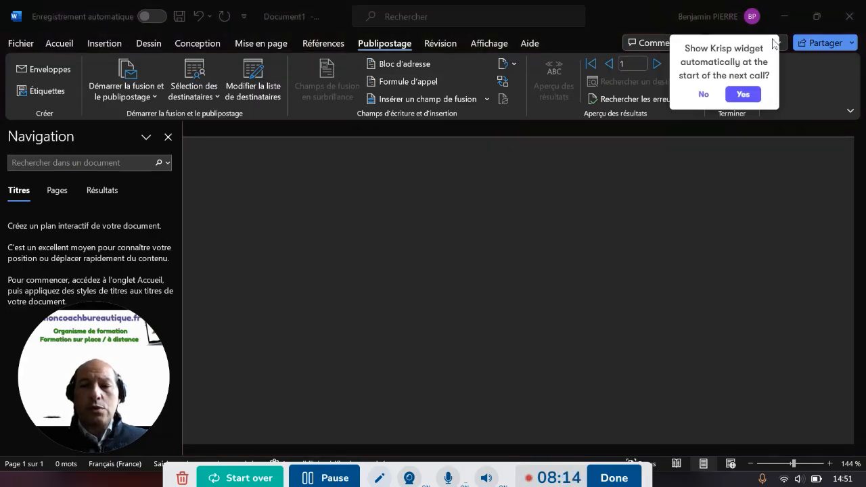
{"action": "left_click", "coordinate": [740, 96]}
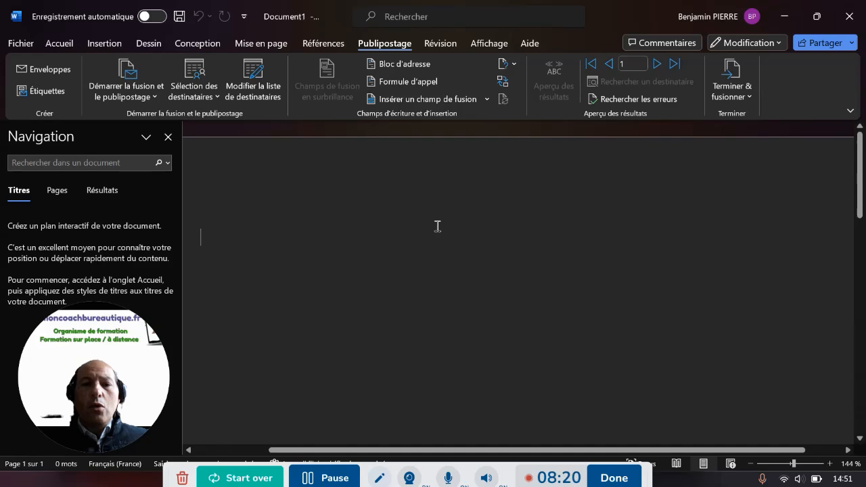
{"action": "left_click", "coordinate": [486, 99]}
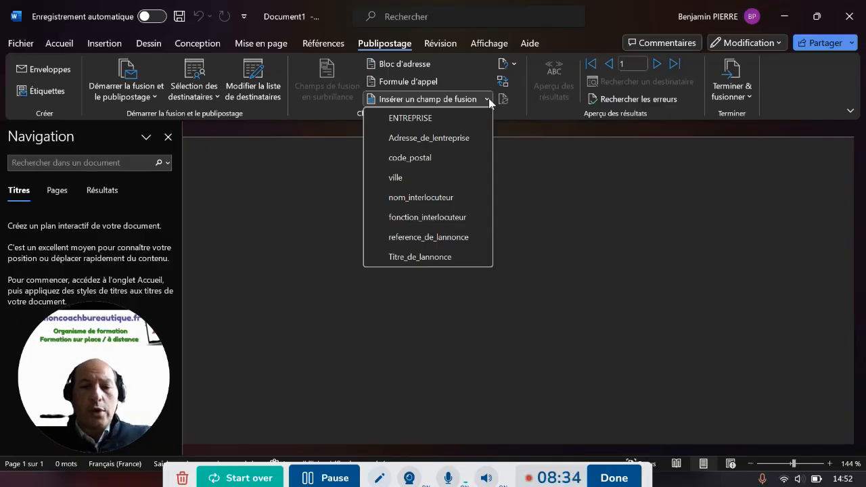
{"action": "left_click", "coordinate": [297, 228]}
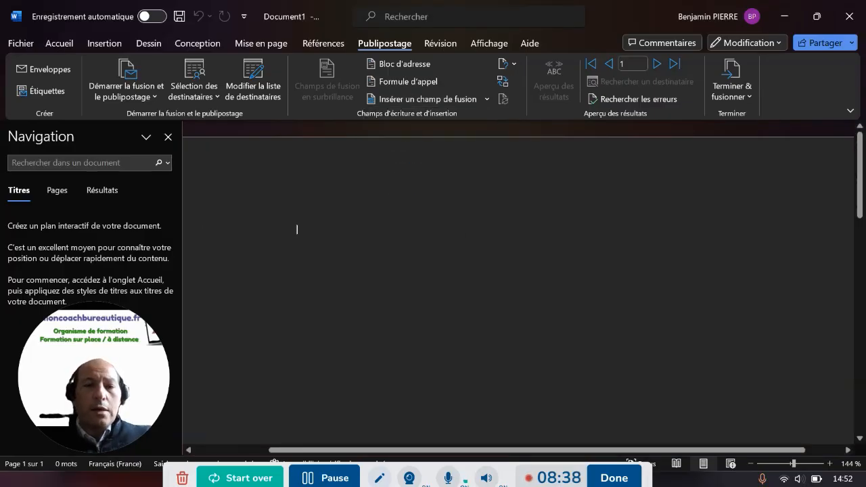
{"action": "left_click", "coordinate": [58, 43]}
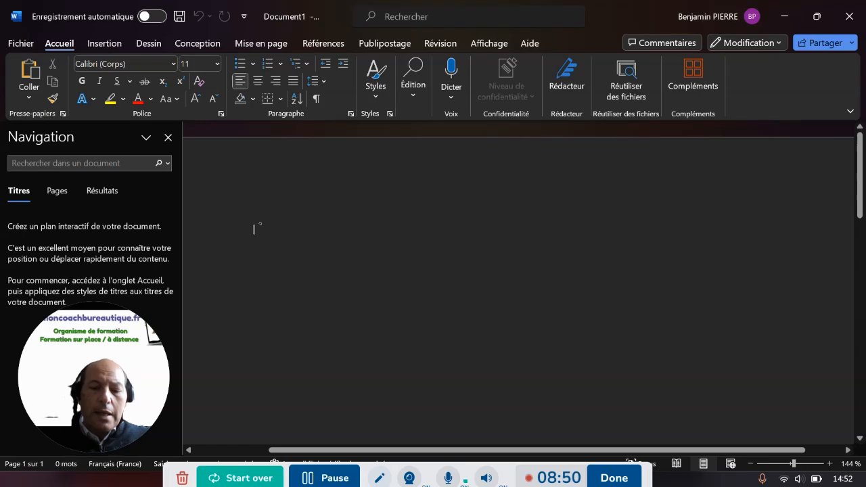
Type the sender's full name and street address on separate lines
{"action": "key", "text": "Caps_Lock"}
{"action": "key", "text": "Caps_Lock"}
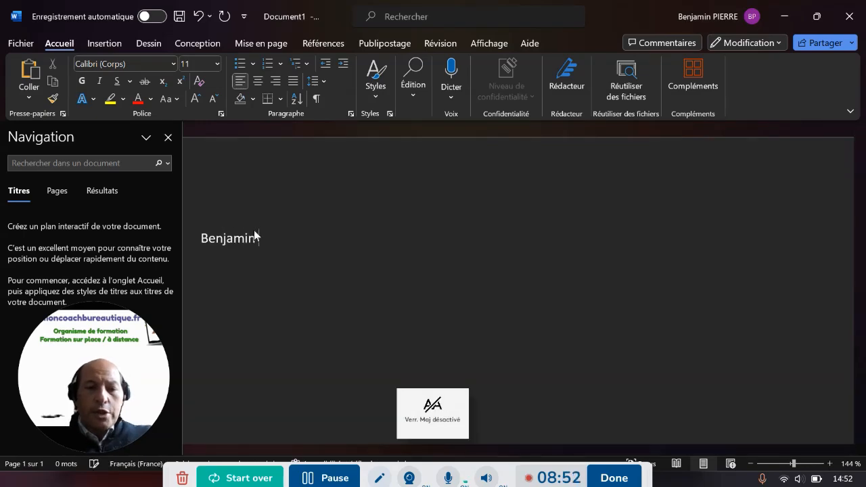
{"action": "key", "text": "Caps_Lock"}
{"action": "key", "text": "Return"}
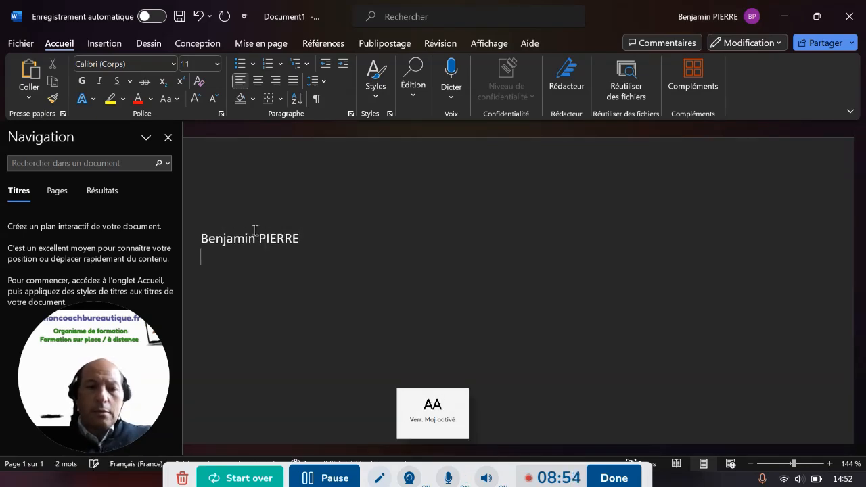
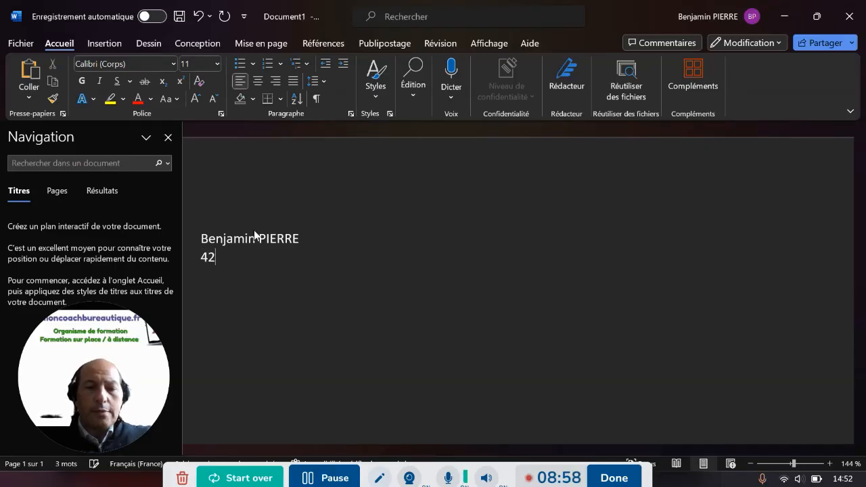
{"action": "key", "text": "Caps_Lock"}
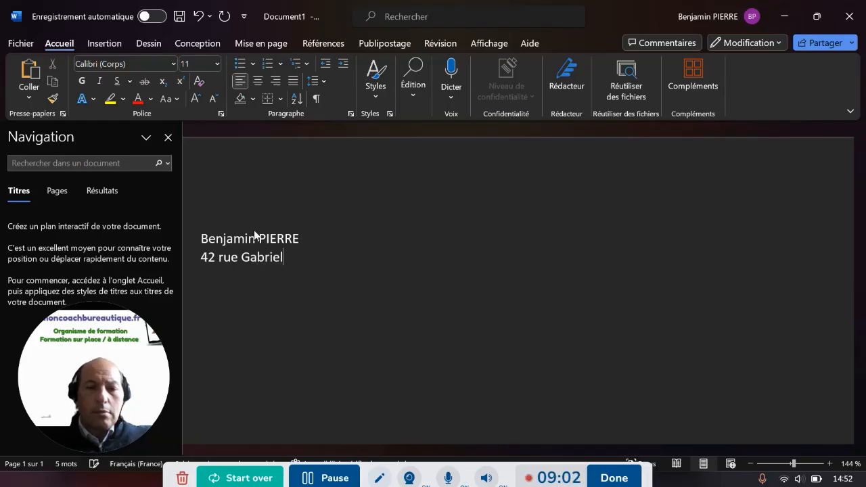
{"action": "key", "text": "Return"}
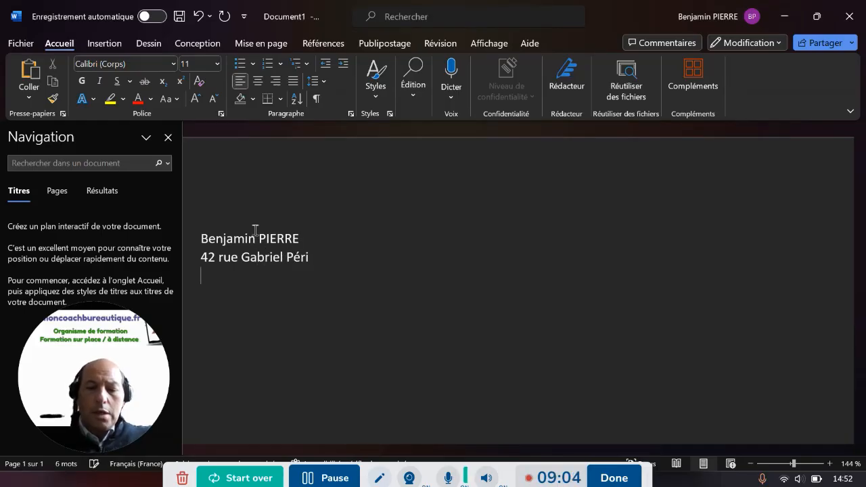
Add the sender's postcode and town, then the phone number on the next line
{"action": "key", "text": "Caps_Lock"}
{"action": "type", "text": "62600 B"}
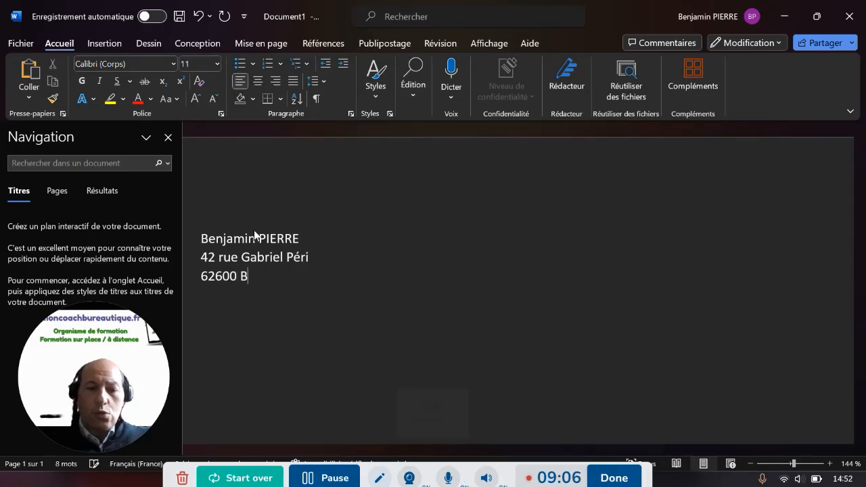
{"action": "key", "text": "Caps_Lock"}
{"action": "type", "text": "ercj"}
{"action": "key", "text": "BackSpace"}
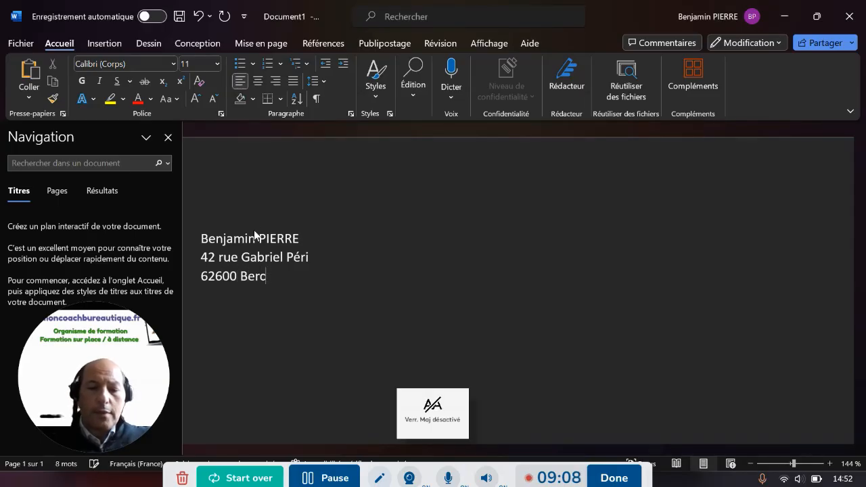
{"action": "type", "text": "k"}
{"action": "key", "text": "Return"}
{"action": "key", "text": "Caps_Lock"}
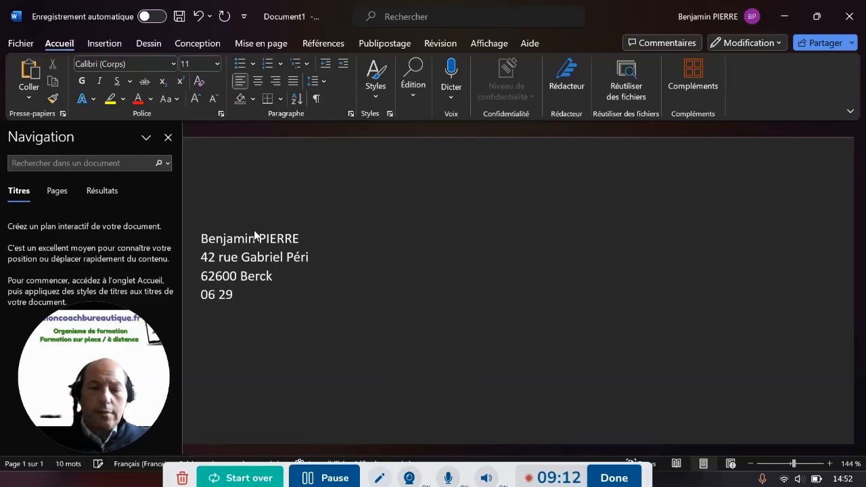
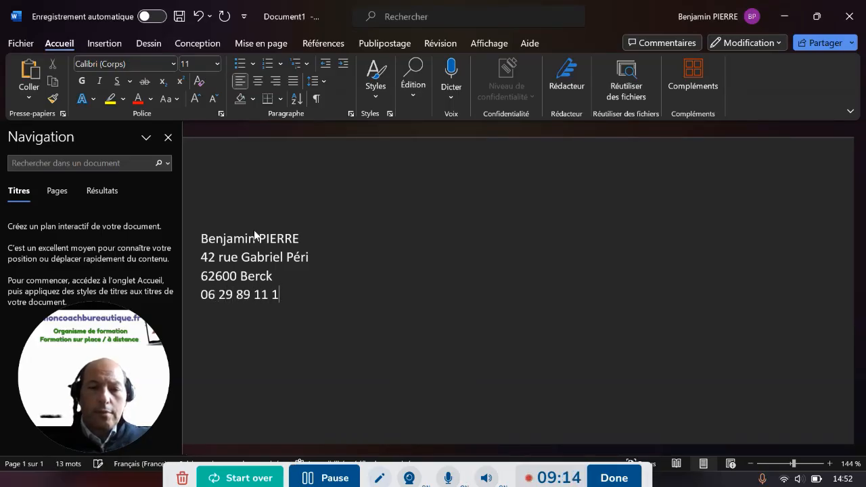
Leave blank lines and type the subject 'Objet : Candidature au poste de'
{"action": "key", "text": "Return"}
{"action": "key", "text": "Return"}
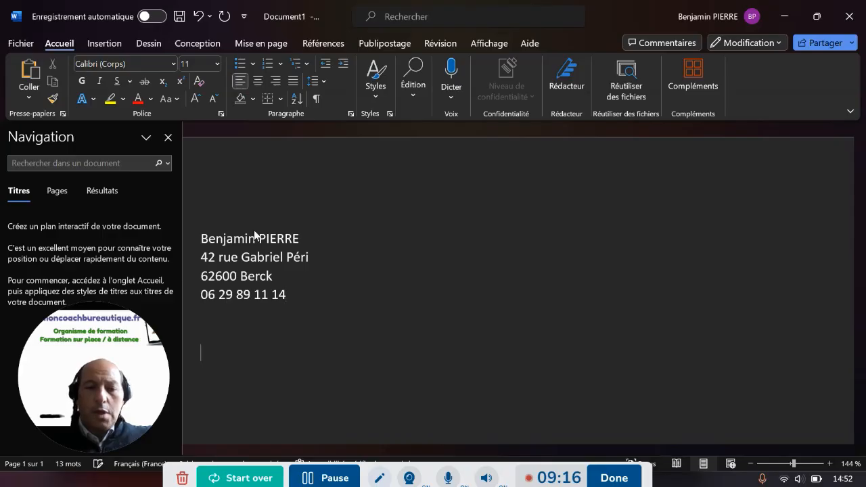
{"action": "type", "text": "O"}
{"action": "key", "text": "Caps_Lock"}
{"action": "type", "text": "bjet"}
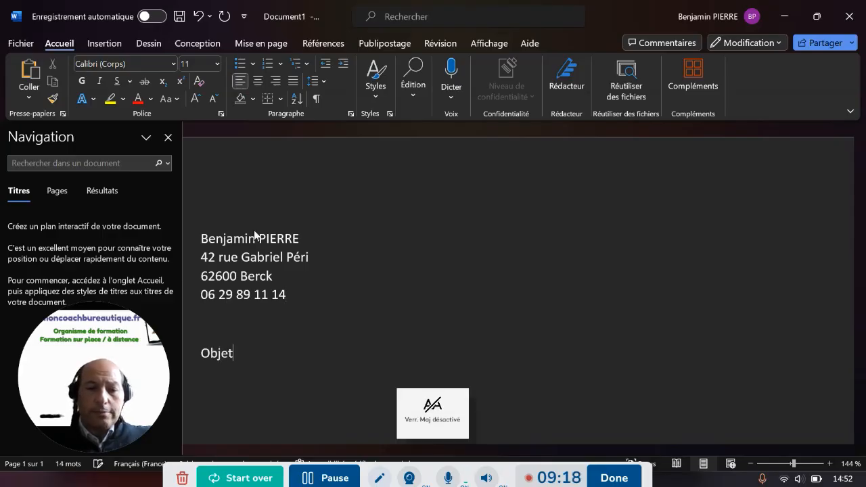
{"action": "type", "text": " : Candidature au poste de"}
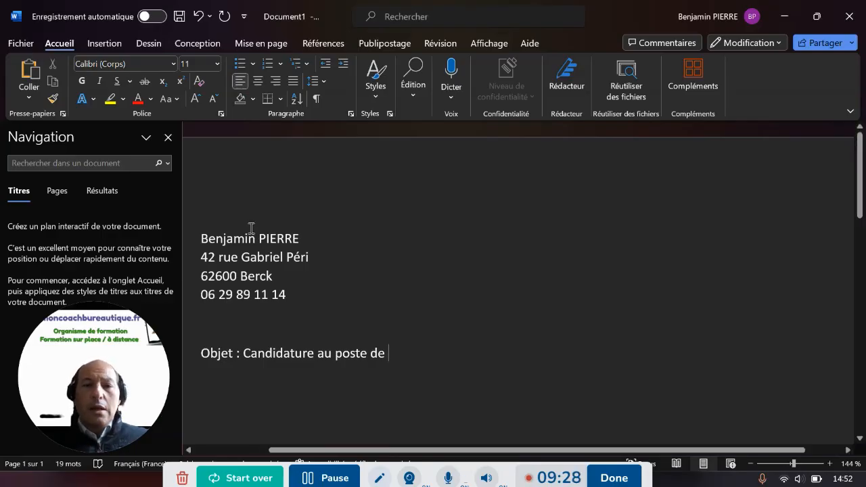
{"action": "left_click", "coordinate": [373, 45]}
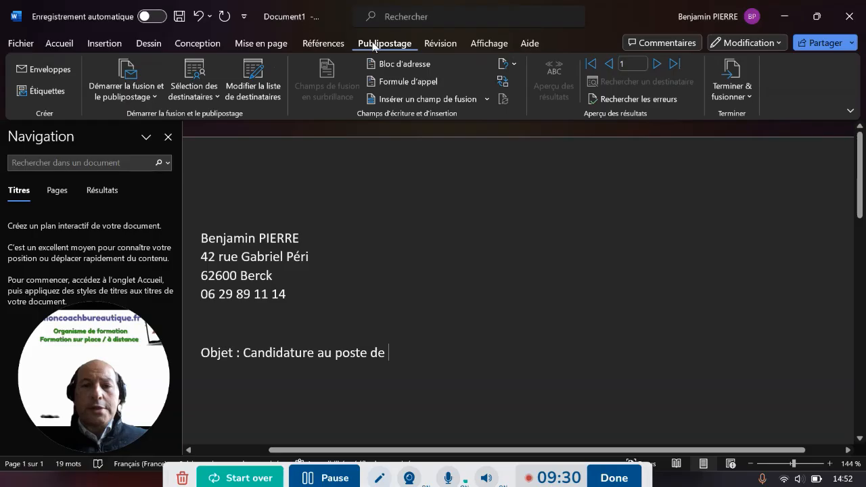
Insert the Titre_de_lannonce field after 'poste de' and preview it as 'Chef de produit junior'
{"action": "left_click", "coordinate": [437, 99]}
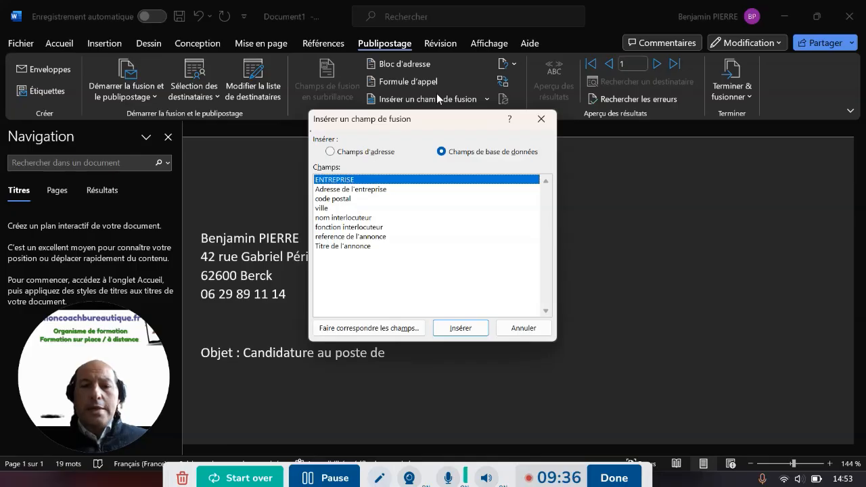
{"action": "double_click", "coordinate": [351, 247]}
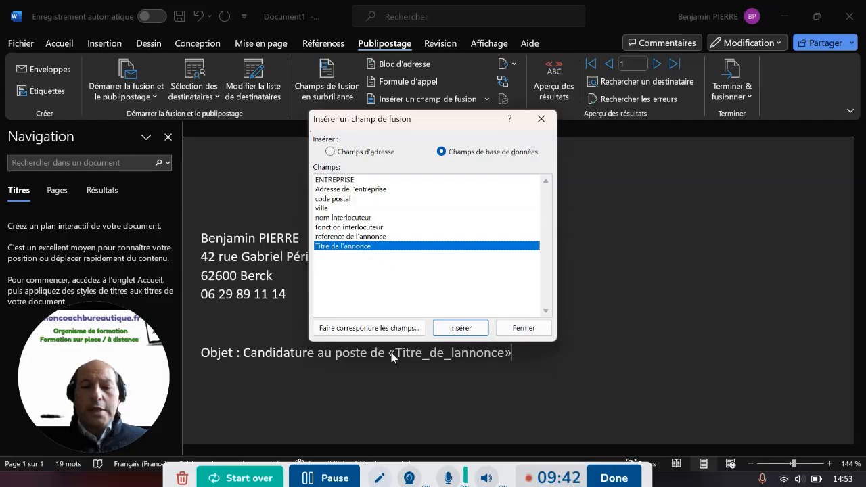
{"action": "left_click", "coordinate": [525, 329]}
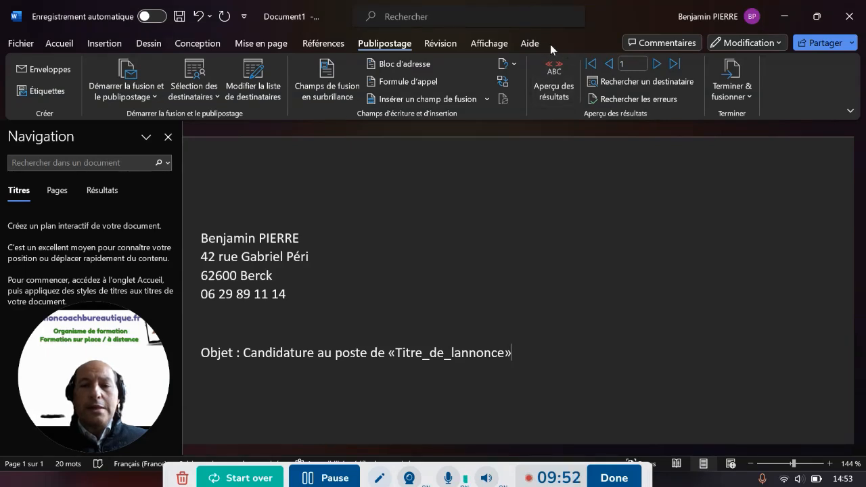
{"action": "left_click", "coordinate": [548, 72]}
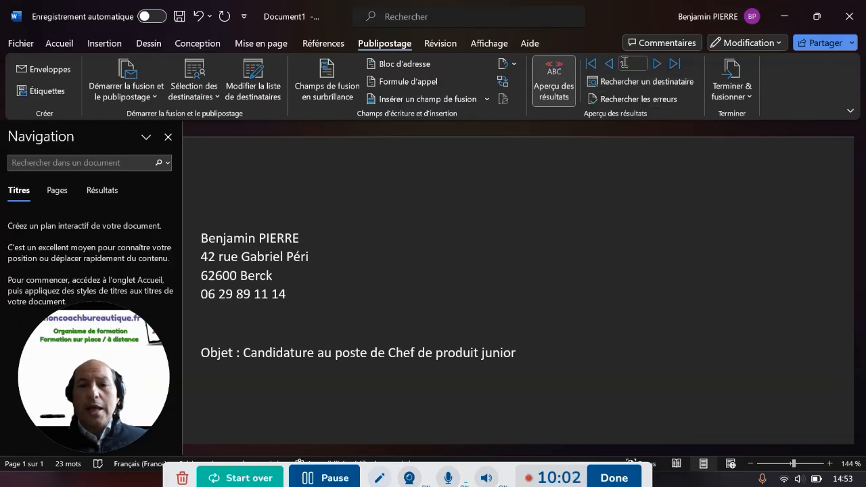
Check recipients 2 and 1, turn preview off, and add a comma plus new paragraph after the field
{"action": "left_click", "coordinate": [657, 66]}
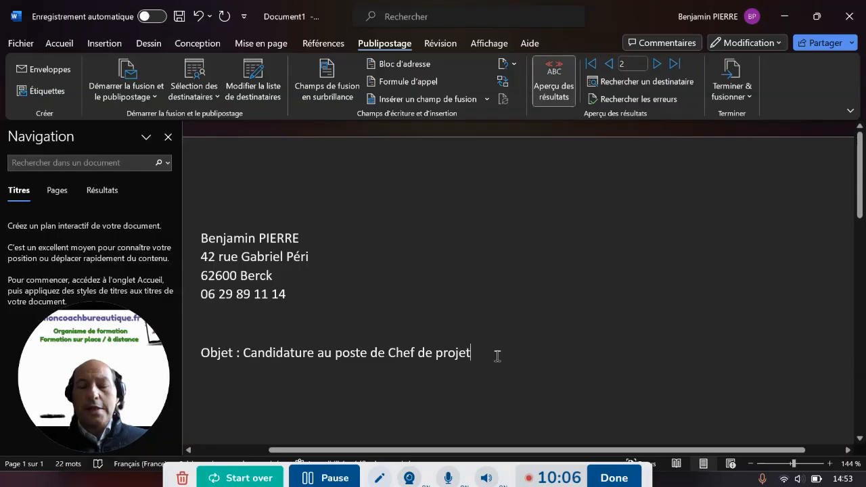
{"action": "left_click", "coordinate": [609, 65]}
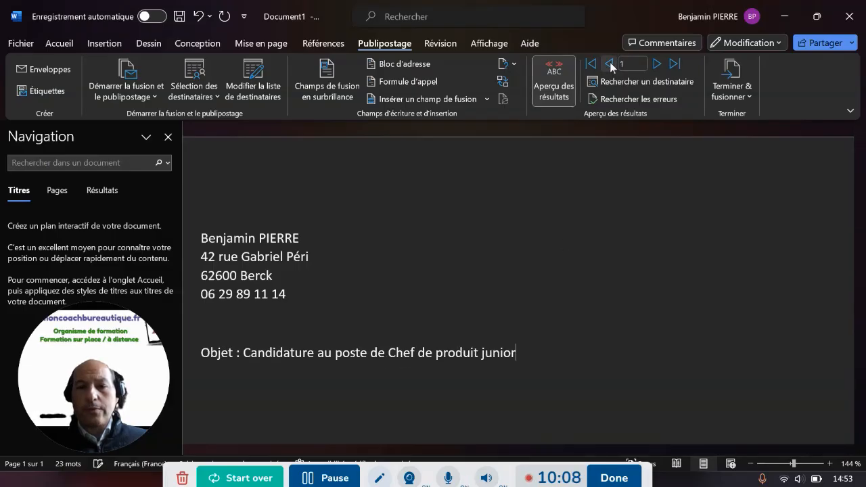
{"action": "left_click", "coordinate": [556, 79]}
{"action": "type", "text": ","}
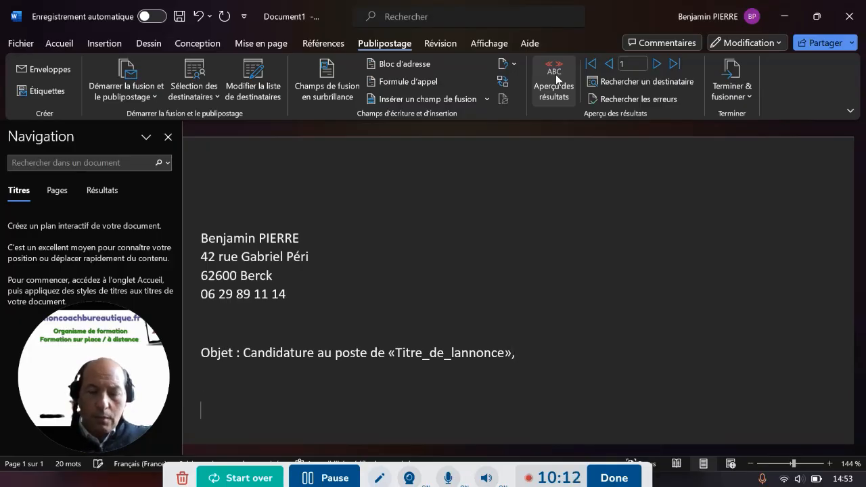
{"action": "key", "text": "Return"}
{"action": "key", "text": "Return"}
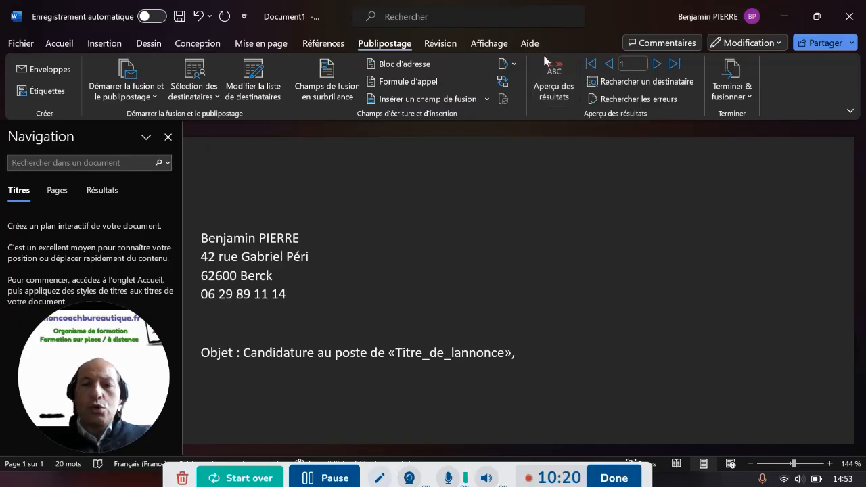
Insert the «nom_interlocuteur» field as the salutation line, followed by a comma
{"action": "left_click", "coordinate": [416, 99]}
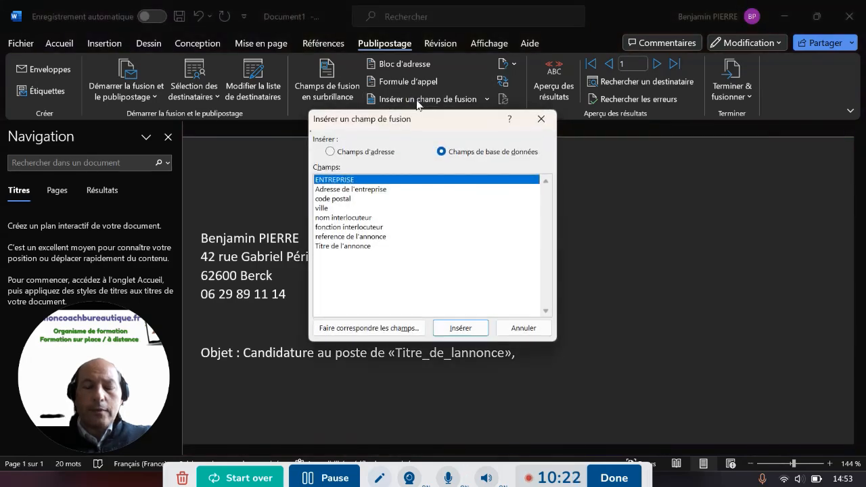
{"action": "left_click", "coordinate": [344, 217]}
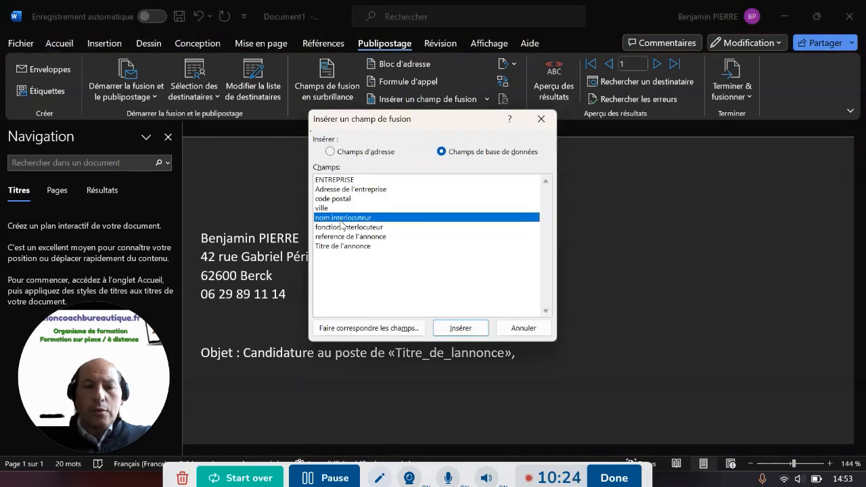
{"action": "left_click", "coordinate": [477, 321]}
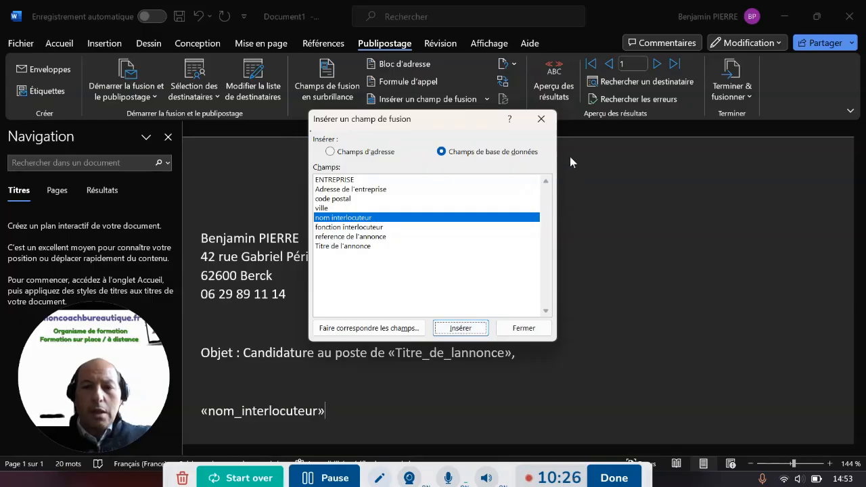
{"action": "left_click", "coordinate": [541, 120]}
{"action": "left_click", "coordinate": [549, 73]}
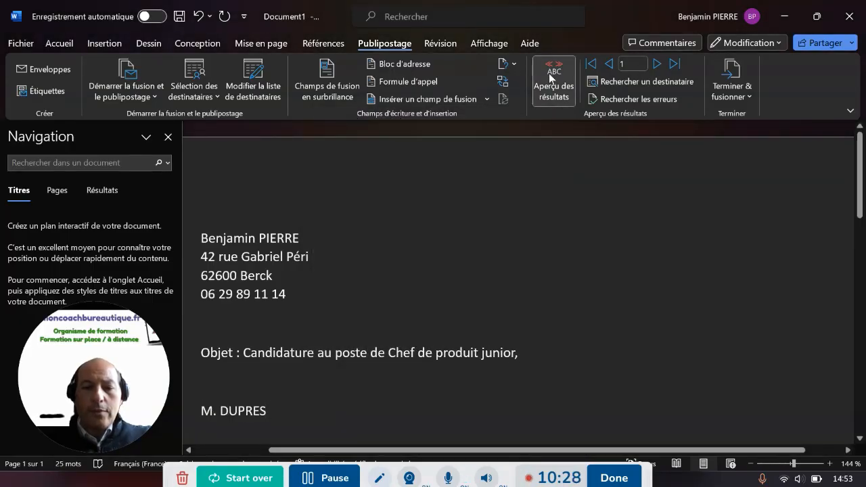
{"action": "left_click", "coordinate": [548, 73]}
{"action": "type", "text": ","}
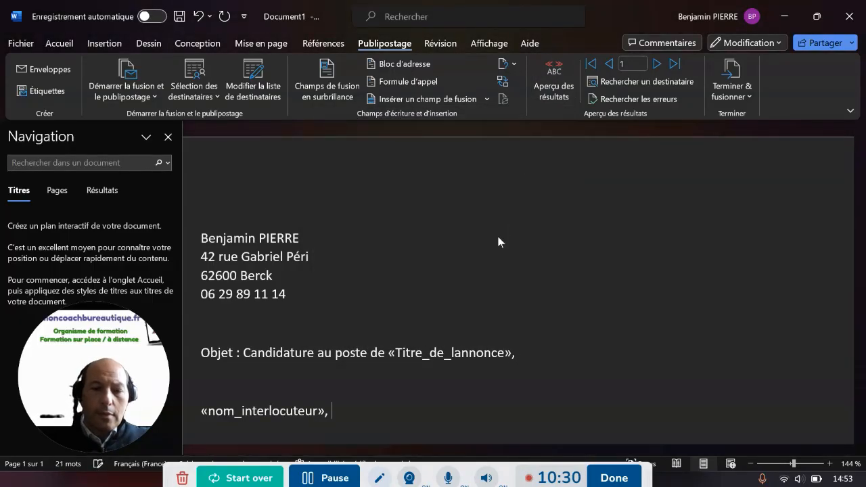
{"action": "key", "text": "Return"}
Begin the body with 'Je me permets de candidater au poste de'
{"action": "type", "text": "je"}
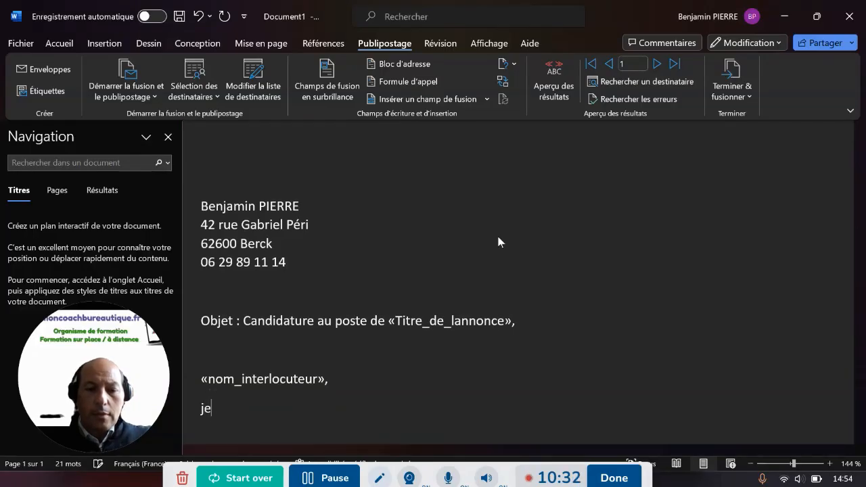
{"action": "type", "text": " merp"}
{"action": "key", "text": "BackSpace"}
{"action": "key", "text": "BackSpace"}
{"action": "key", "text": "BackSpace"}
{"action": "type", "text": "permets de candid"}
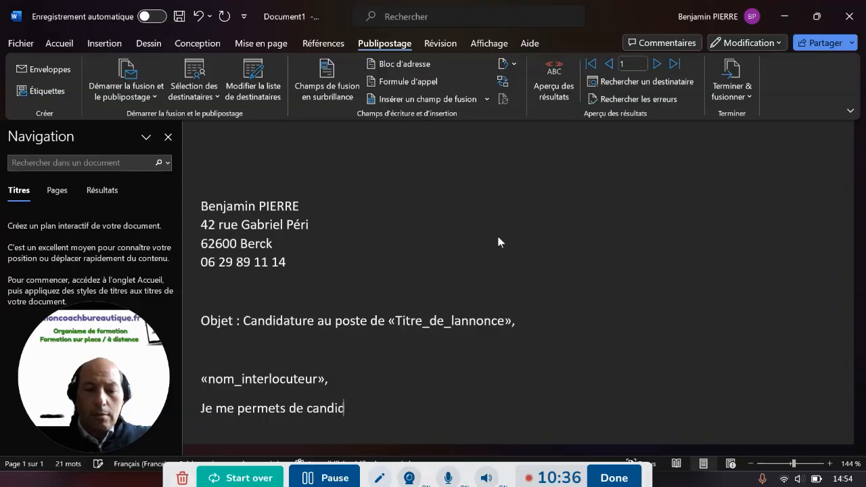
{"action": "type", "text": "ater au poste de"}
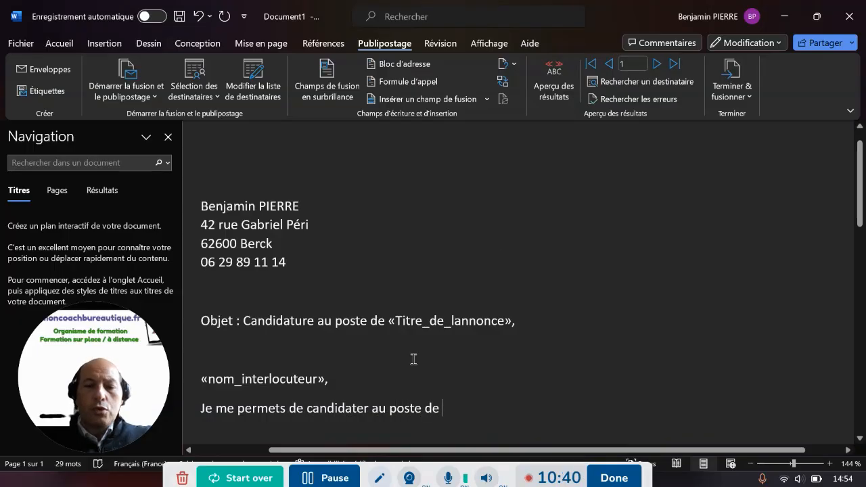
Insert the Titre_de_lannonce field and continue with ', parue sur le site de ..... référencé'
{"action": "left_click", "coordinate": [439, 100]}
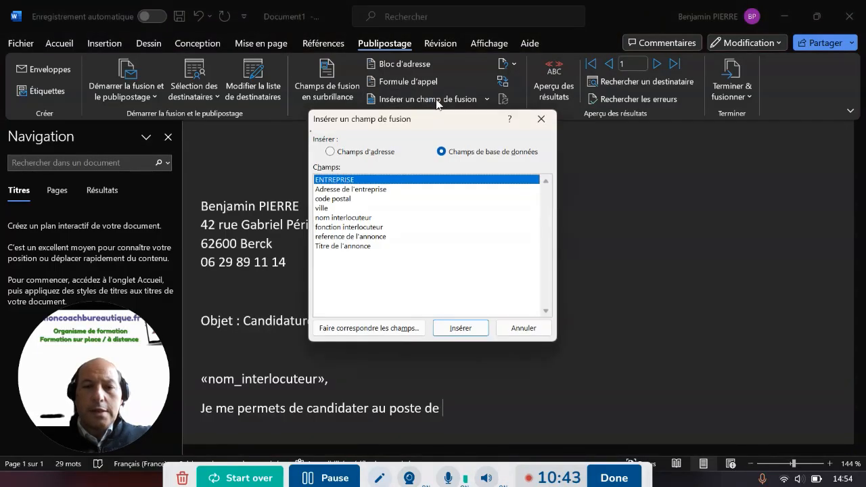
{"action": "double_click", "coordinate": [357, 246]}
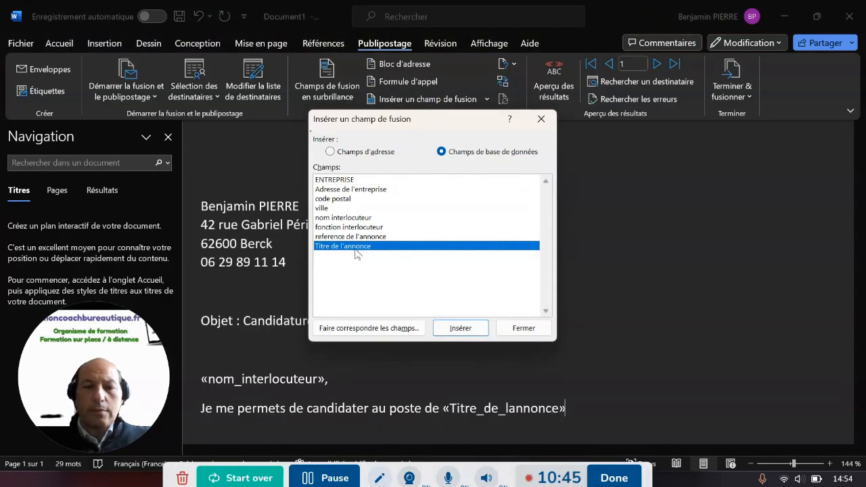
{"action": "left_click", "coordinate": [522, 328]}
{"action": "type", "text": ", paru"}
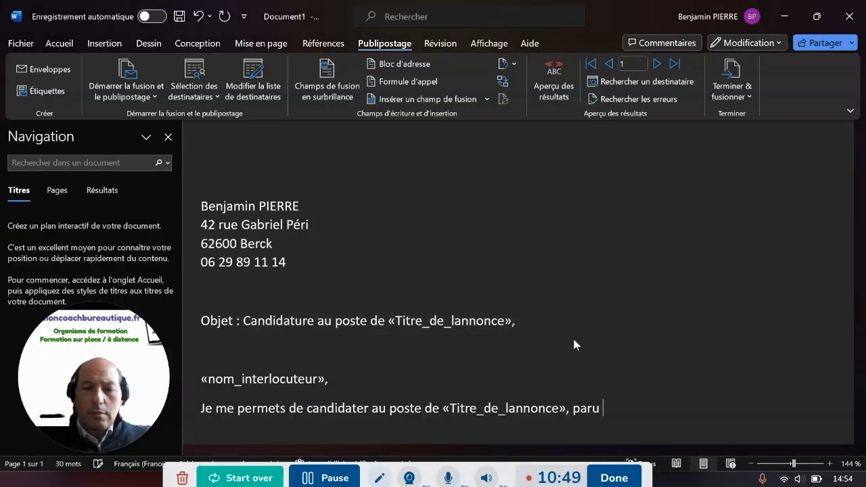
{"action": "key", "text": "BackSpace"}
{"action": "type", "text": "e sur le s"}
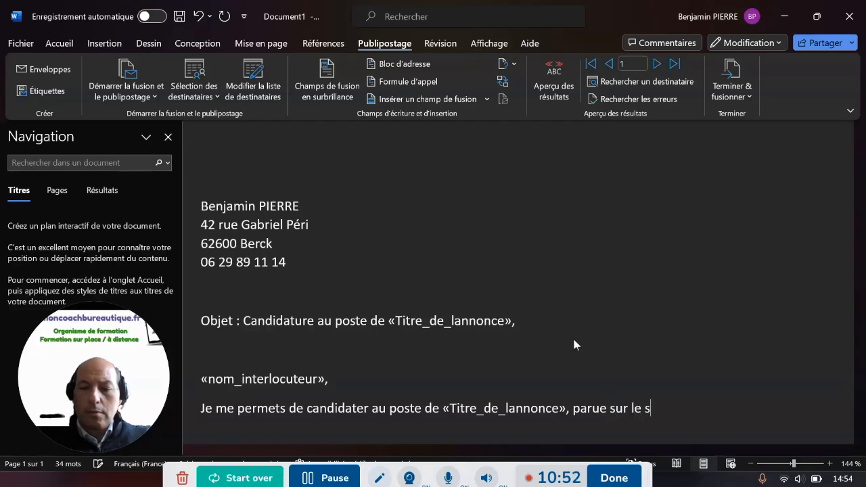
{"action": "type", "text": "ite de"}
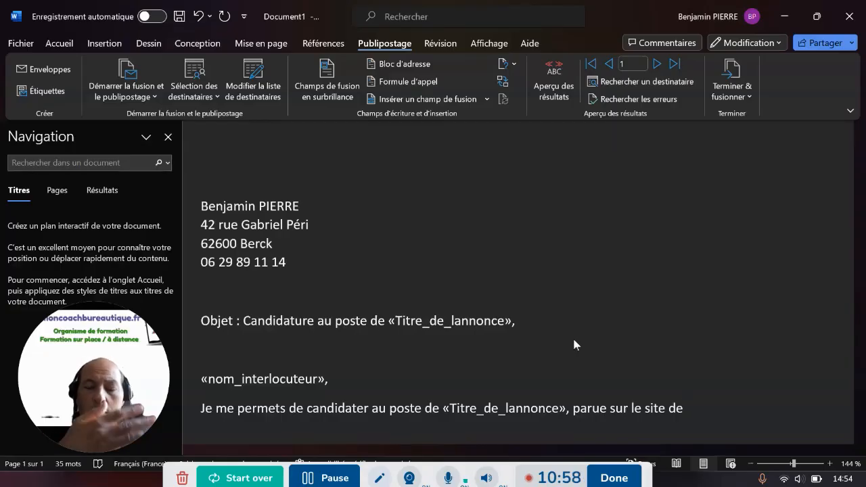
{"action": "type", "text": "..... référencé"}
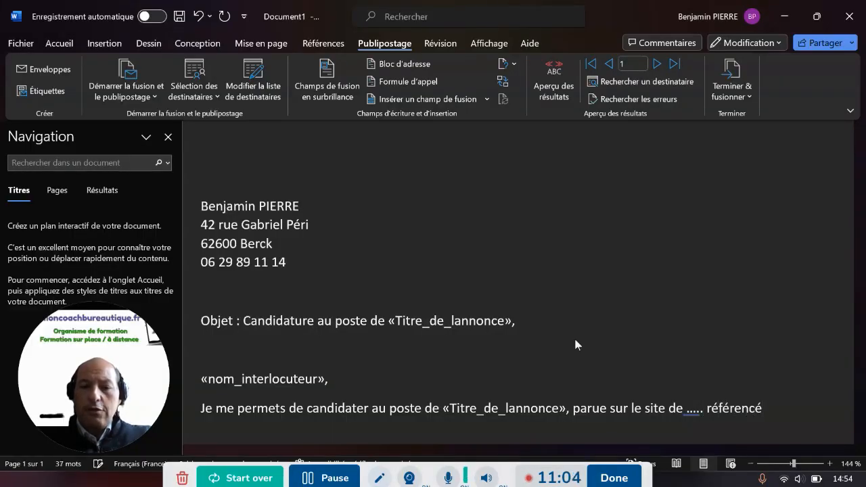
{"action": "left_click", "coordinate": [539, 322]}
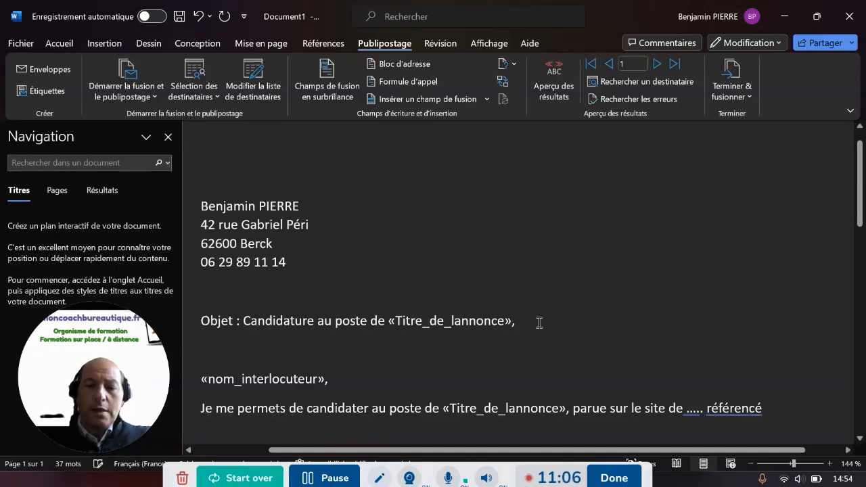
Add a 'Réf de l'annonce :' line holding the «reference_de_lannonce» field below the subject
{"action": "key", "text": "Return"}
{"action": "type", "text": "Réf"}
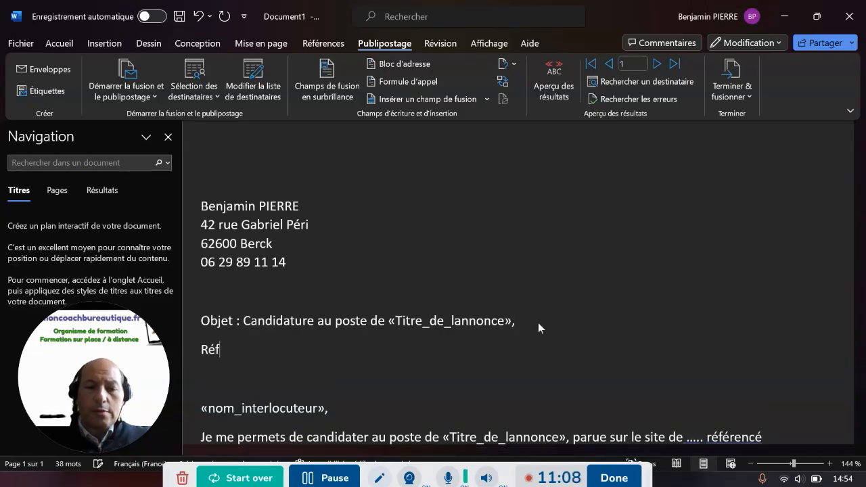
{"action": "type", "text": " de l'annonce :"}
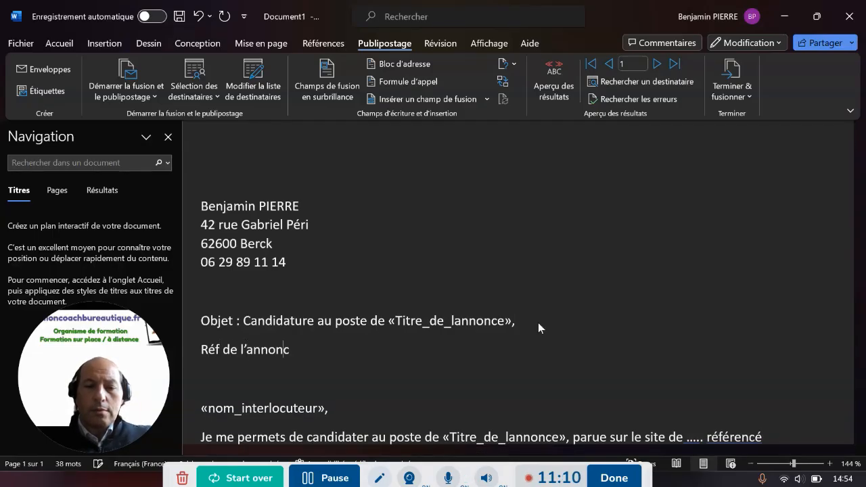
{"action": "left_click", "coordinate": [476, 100]}
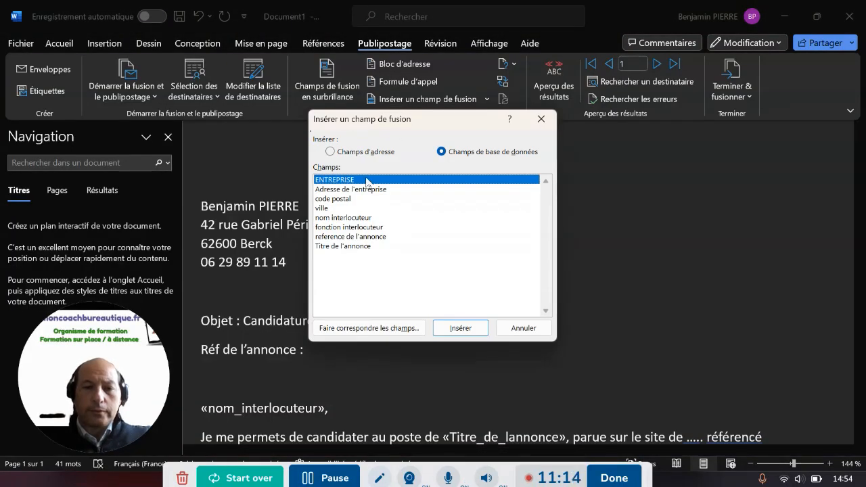
{"action": "left_click", "coordinate": [358, 236]}
{"action": "left_click", "coordinate": [457, 326]}
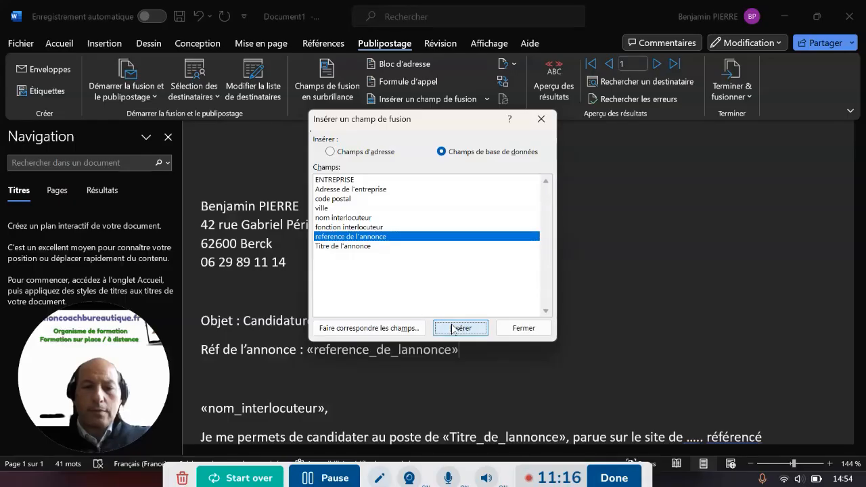
{"action": "left_click", "coordinate": [512, 330]}
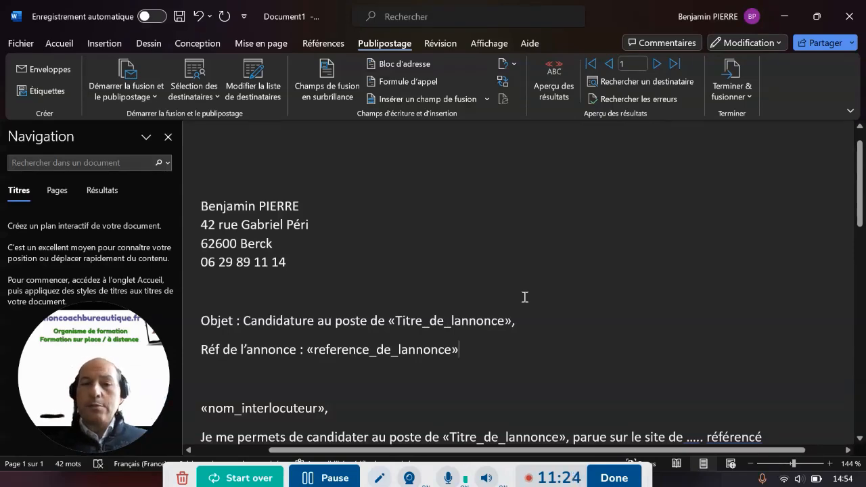
Preview the letter with the first recipient's data, showing Chef de produit junior and APEC/09
{"action": "left_click", "coordinate": [557, 95]}
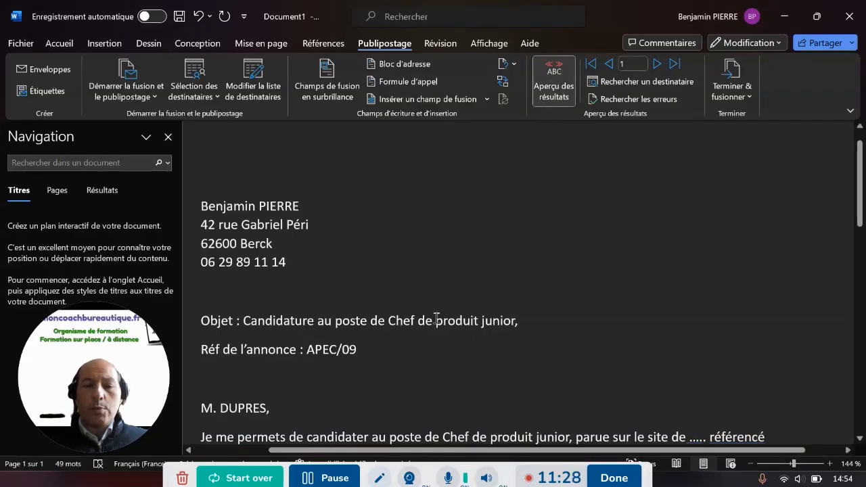
{"action": "scroll", "coordinate": [376, 353], "scroll_direction": "down", "scroll_amount": 1}
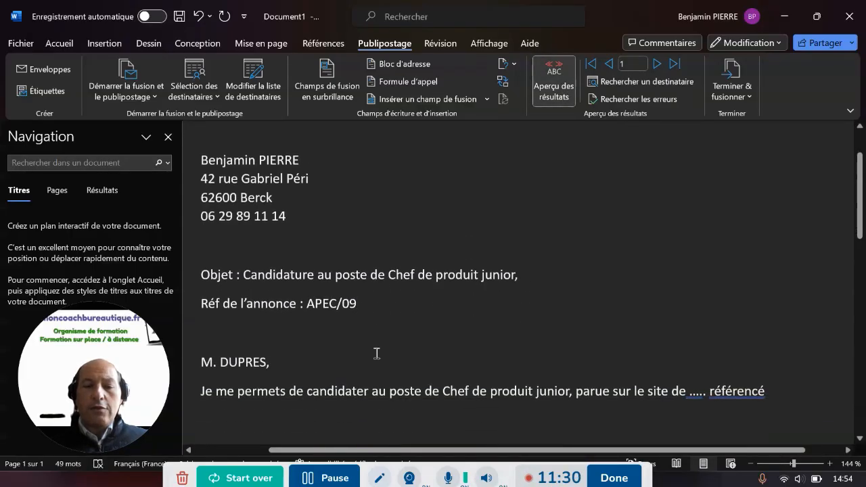
{"action": "scroll", "coordinate": [363, 349], "scroll_direction": "up", "scroll_amount": 1}
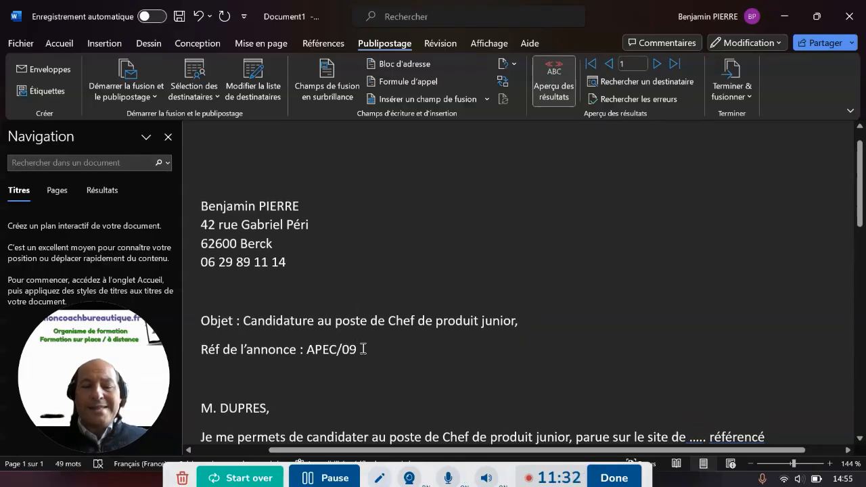
{"action": "scroll", "coordinate": [363, 348], "scroll_direction": "down", "scroll_amount": 3}
Add a new line after 'référencé' to make room for the signature
{"action": "left_click", "coordinate": [778, 301]}
{"action": "key", "text": "Return"}
{"action": "key", "text": "Return"}
{"action": "key", "text": "Return"}
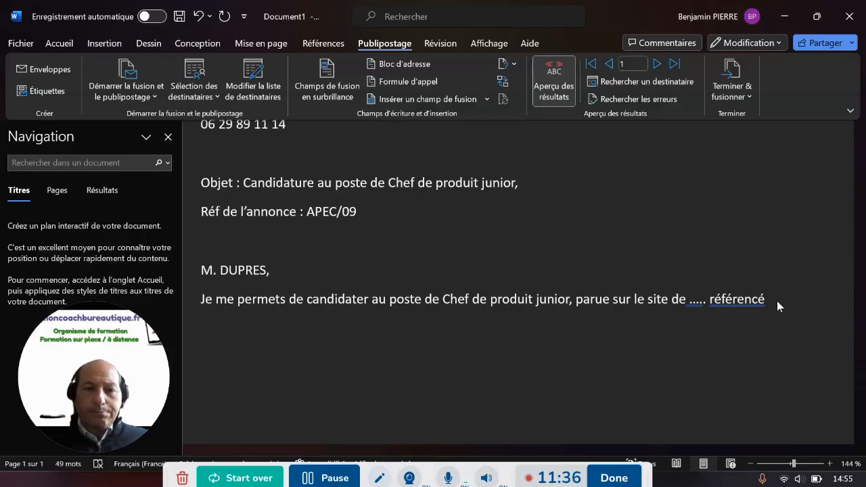
{"action": "left_click", "coordinate": [103, 43]}
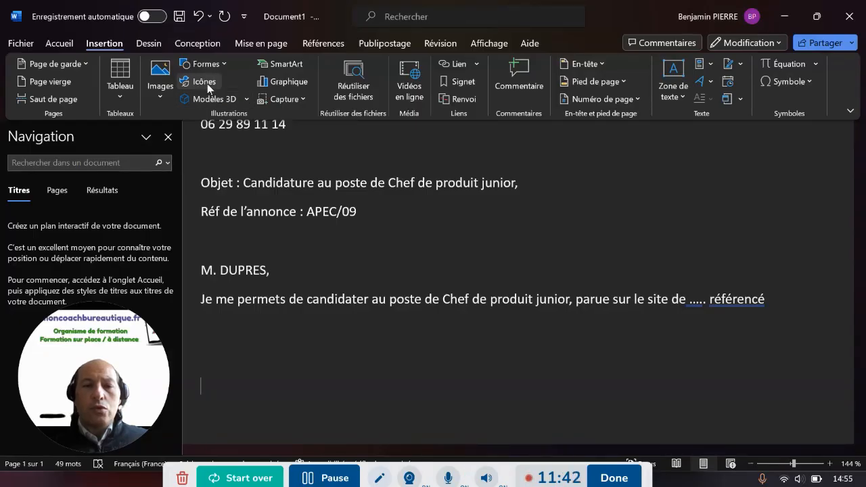
Draw a freehand signature with the grey pencil below the letter's body paragraph
{"action": "left_click", "coordinate": [155, 42]}
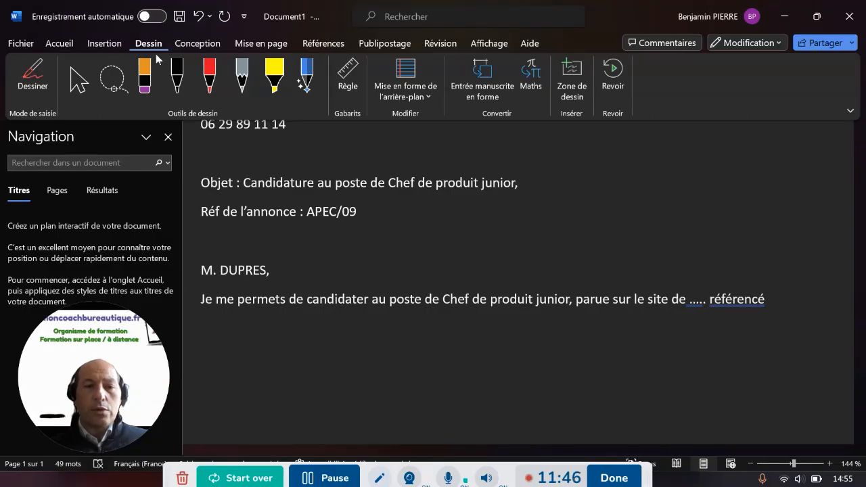
{"action": "left_click", "coordinate": [243, 87]}
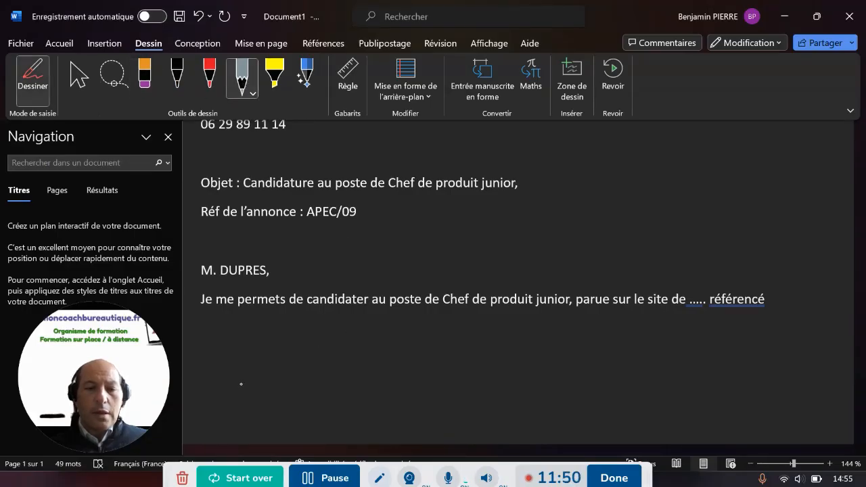
{"action": "mouse_move", "coordinate": [212, 391]}
{"action": "left_mouse_down"}
{"action": "mouse_move", "coordinate": [257, 378]}
{"action": "mouse_move", "coordinate": [277, 353]}
{"action": "mouse_move", "coordinate": [283, 379]}
{"action": "left_mouse_up"}
{"action": "mouse_move", "coordinate": [333, 343]}
{"action": "left_mouse_down"}
{"action": "mouse_move", "coordinate": [345, 376]}
{"action": "mouse_move", "coordinate": [373, 359]}
{"action": "mouse_move", "coordinate": [349, 392]}
{"action": "left_mouse_up"}
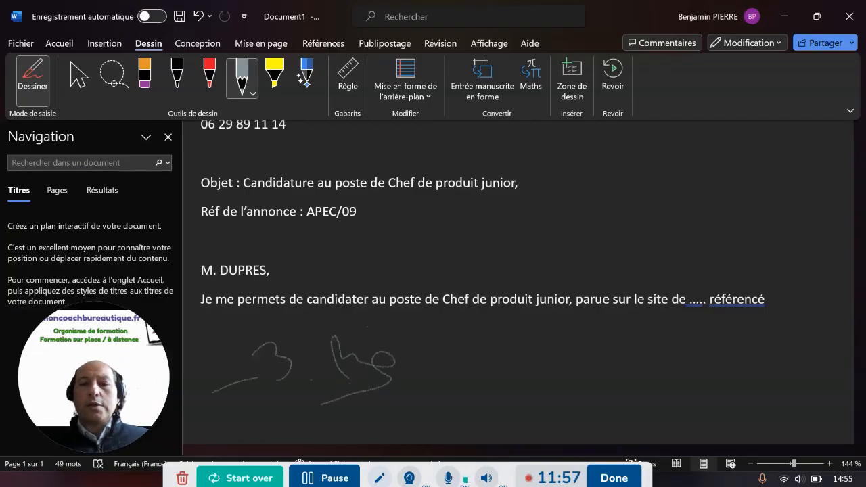
{"action": "left_click", "coordinate": [58, 45]}
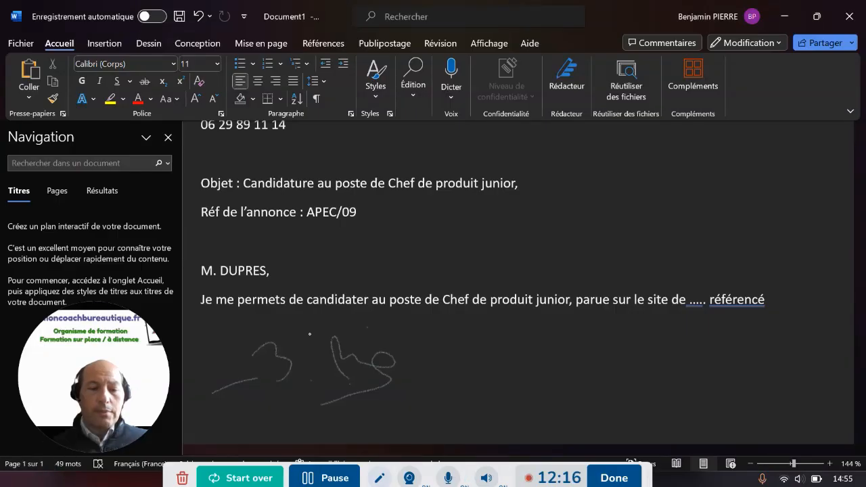
Merge all records into individual editable letters in a new document, Lettres1
{"action": "left_click", "coordinate": [381, 44]}
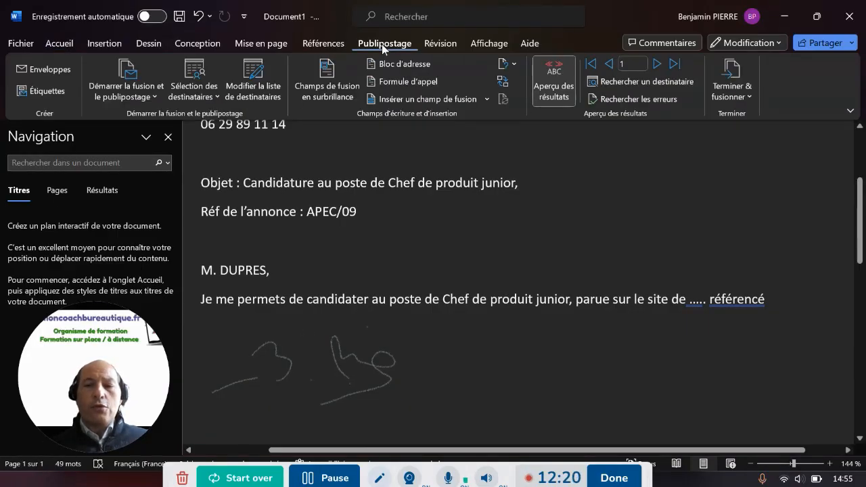
{"action": "left_click", "coordinate": [729, 93]}
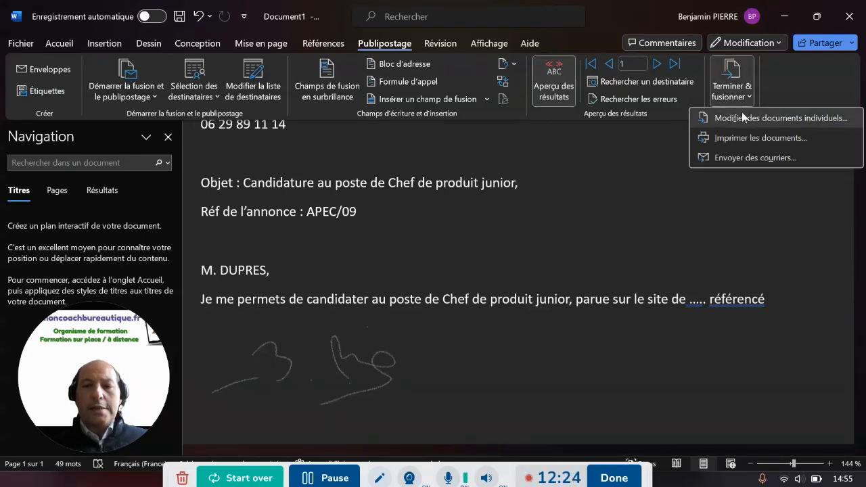
{"action": "left_click", "coordinate": [741, 118]}
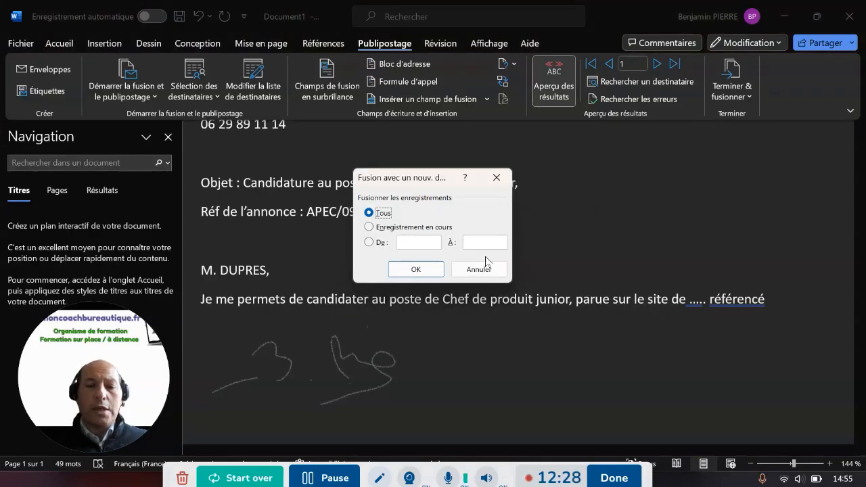
{"action": "left_click", "coordinate": [416, 269]}
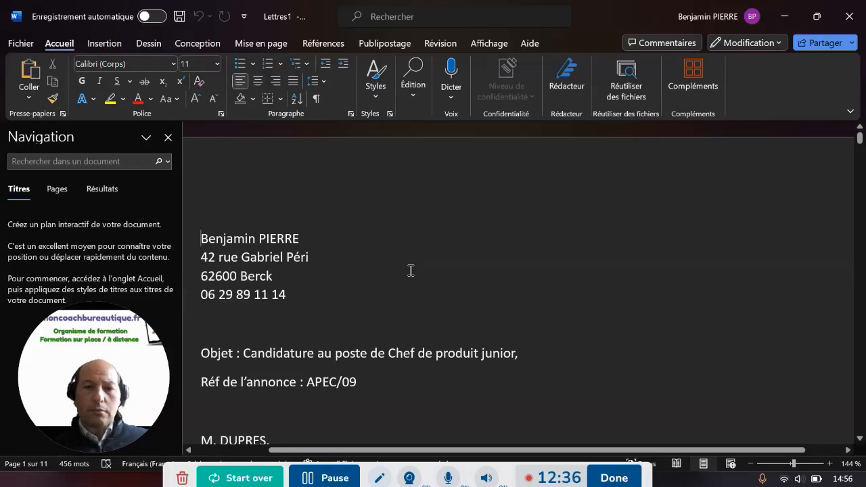
Scroll Lettres1 to check the second letter (Chef de projet, CADREMPLOI/09/33) and its signature
{"action": "scroll", "coordinate": [411, 270], "scroll_direction": "down", "scroll_amount": 3}
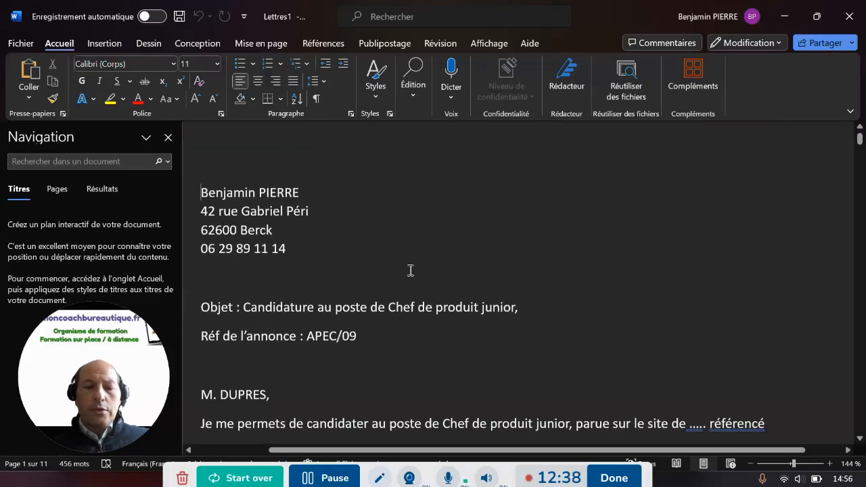
{"action": "scroll", "coordinate": [411, 270], "scroll_direction": "down", "scroll_amount": 2}
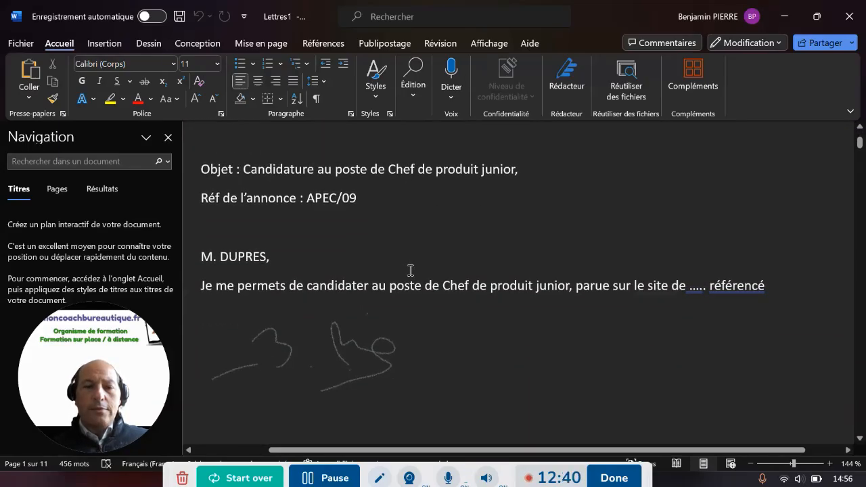
{"action": "scroll", "coordinate": [411, 270], "scroll_direction": "down", "scroll_amount": 8}
{"action": "scroll", "coordinate": [410, 269], "scroll_direction": "down", "scroll_amount": 10}
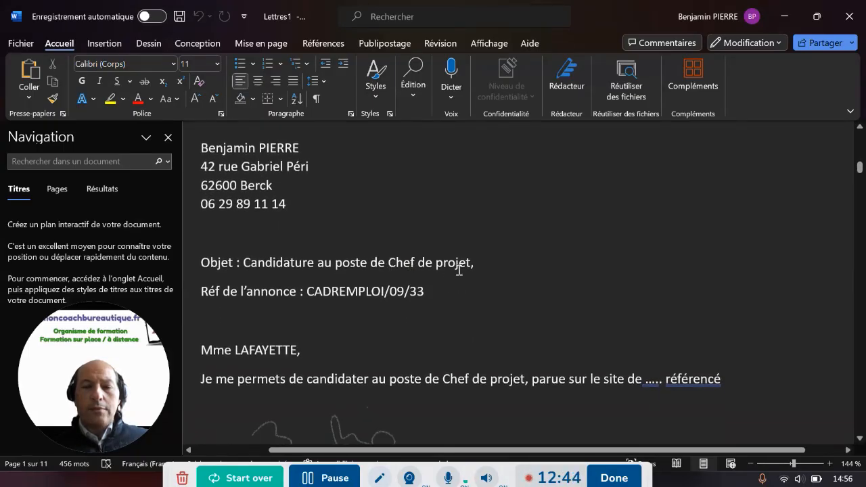
{"action": "scroll", "coordinate": [458, 268], "scroll_direction": "down", "scroll_amount": 7}
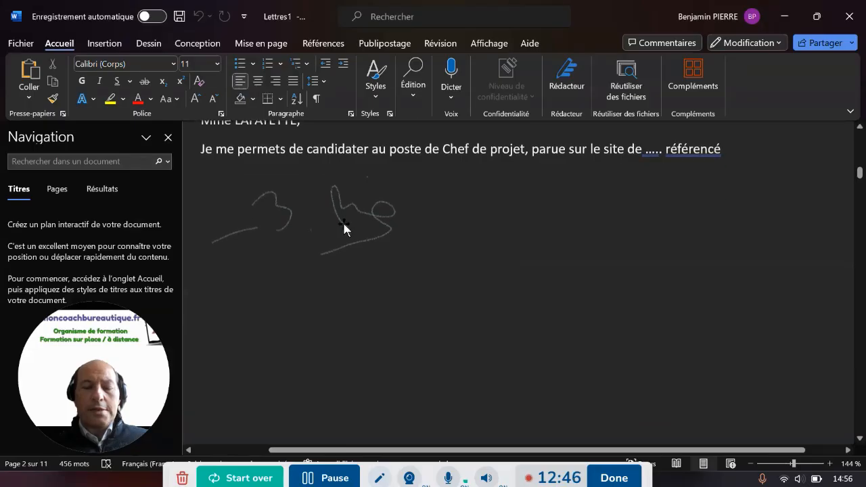